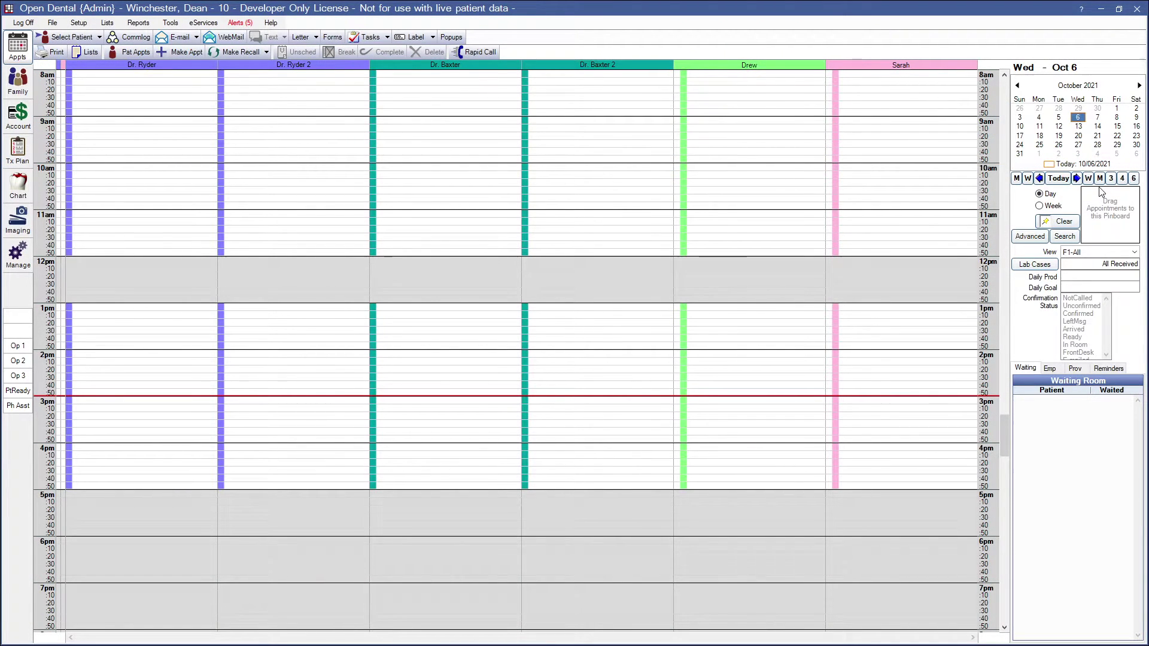
Step: Open Account Preferences from the Setup menu, showing Pay Plan charge logic as Age Credits and Debits
{"action": "left_click", "coordinate": [82, 24]}
{"action": "mouse_move", "coordinate": [98, 63]}
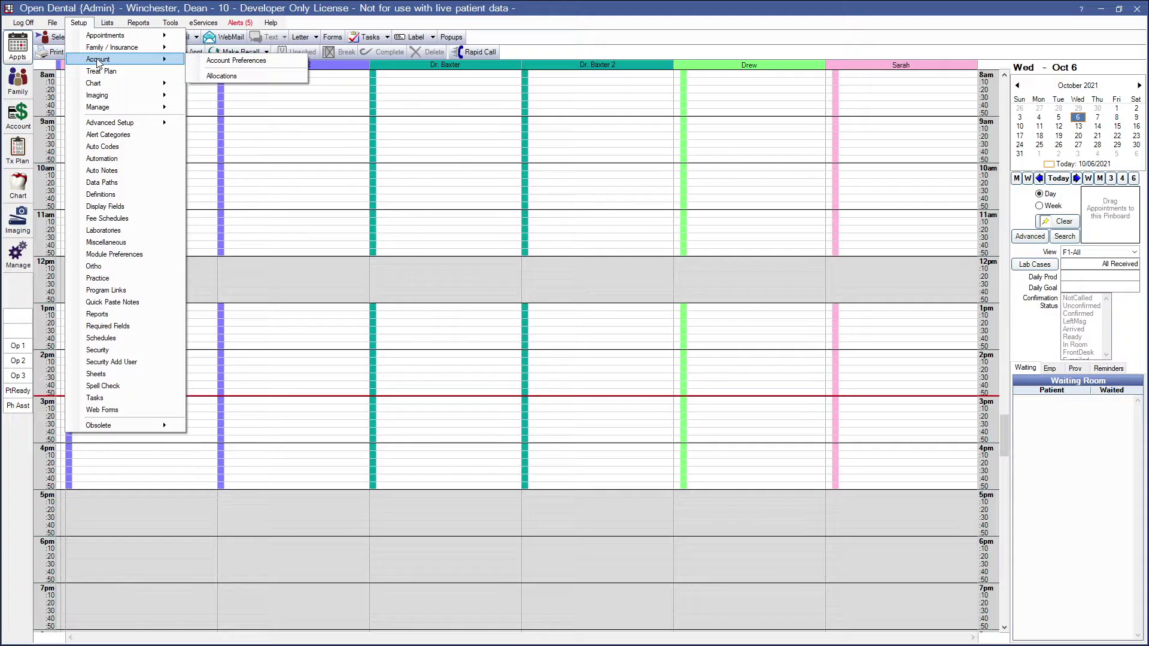
{"action": "left_click", "coordinate": [267, 60]}
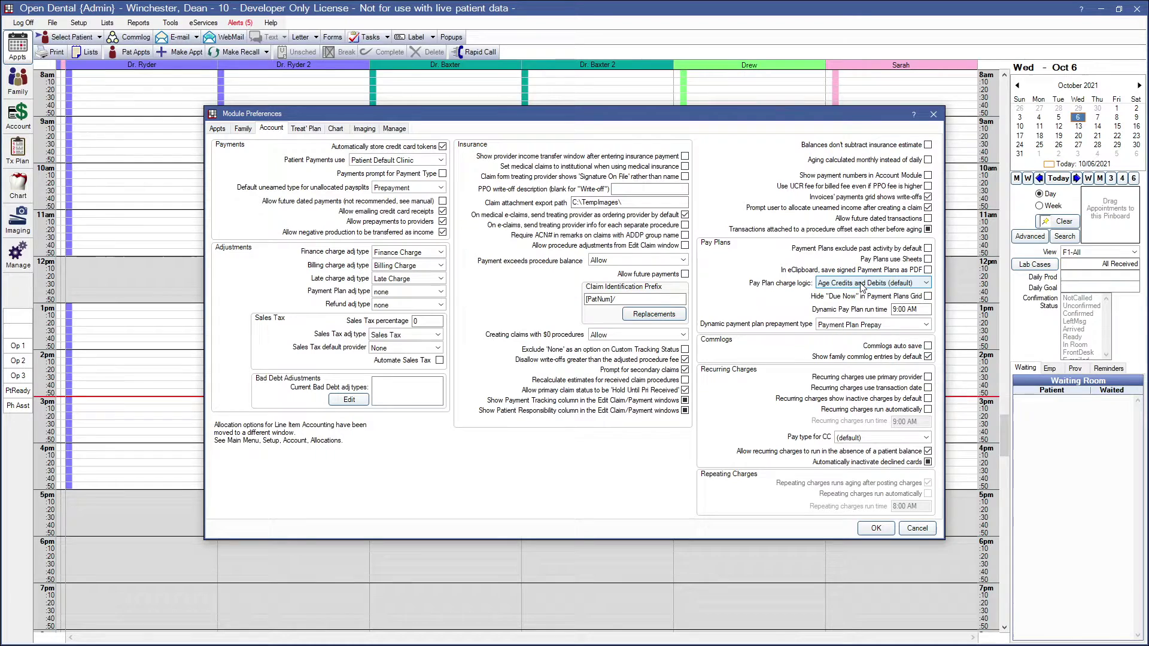
Step: In the patient's Account ledger, create a 10/06/2021 in-person statement without saving output, and select it
{"action": "left_click", "coordinate": [932, 114]}
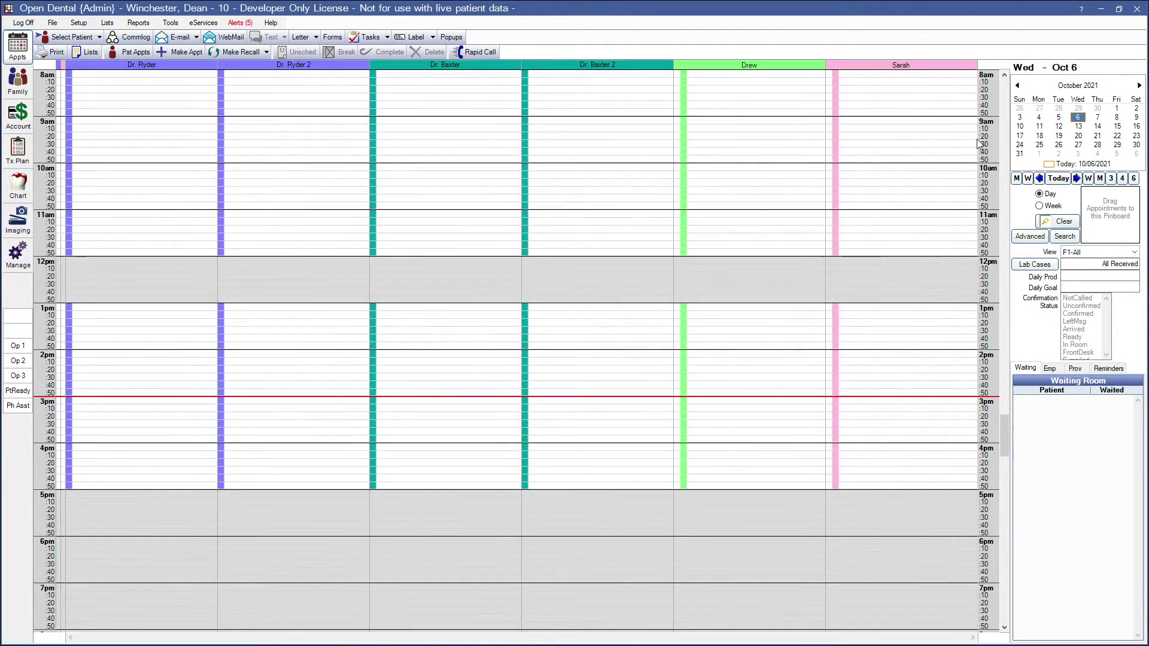
{"action": "left_click", "coordinate": [19, 117]}
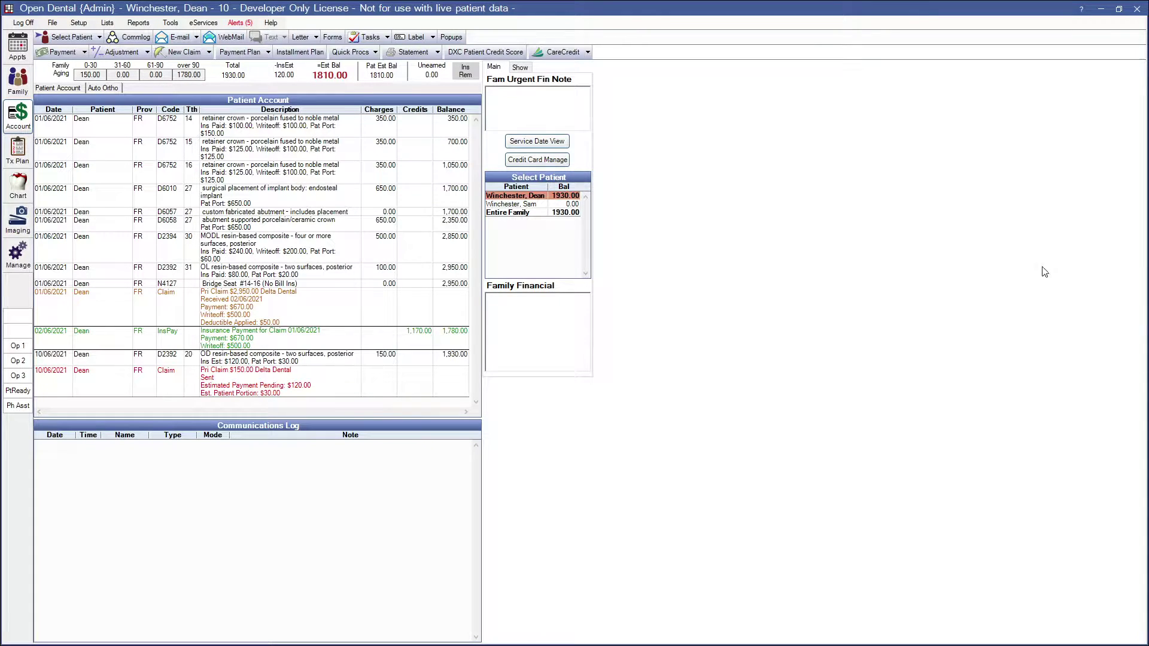
{"action": "left_click", "coordinate": [422, 53]}
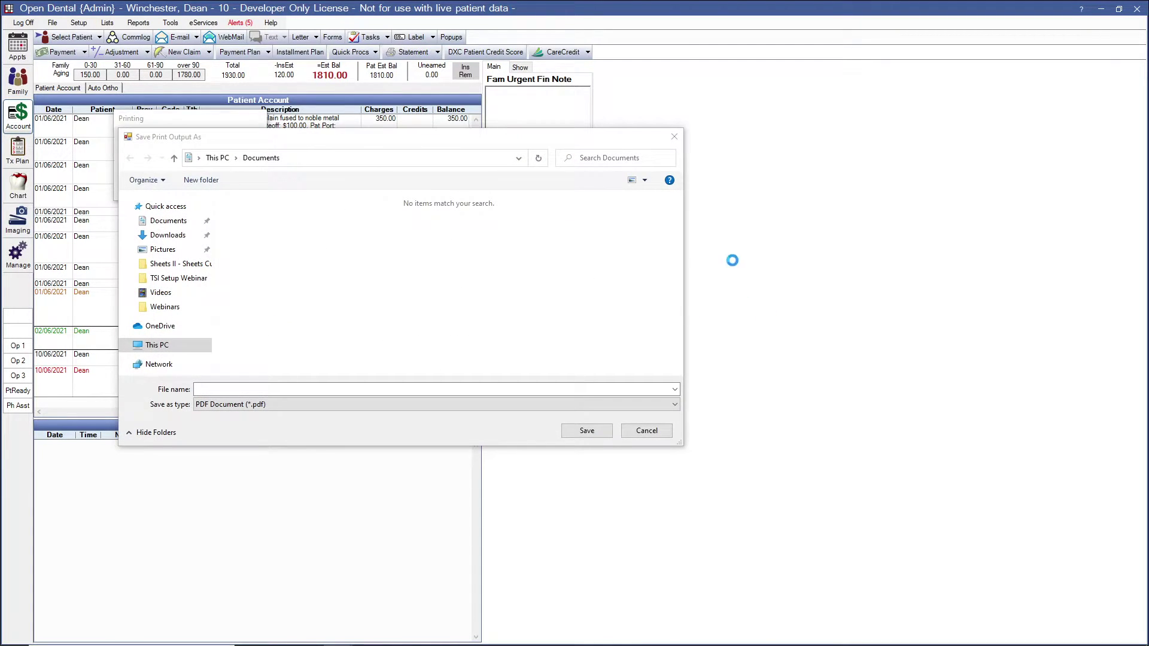
{"action": "left_click", "coordinate": [677, 145]}
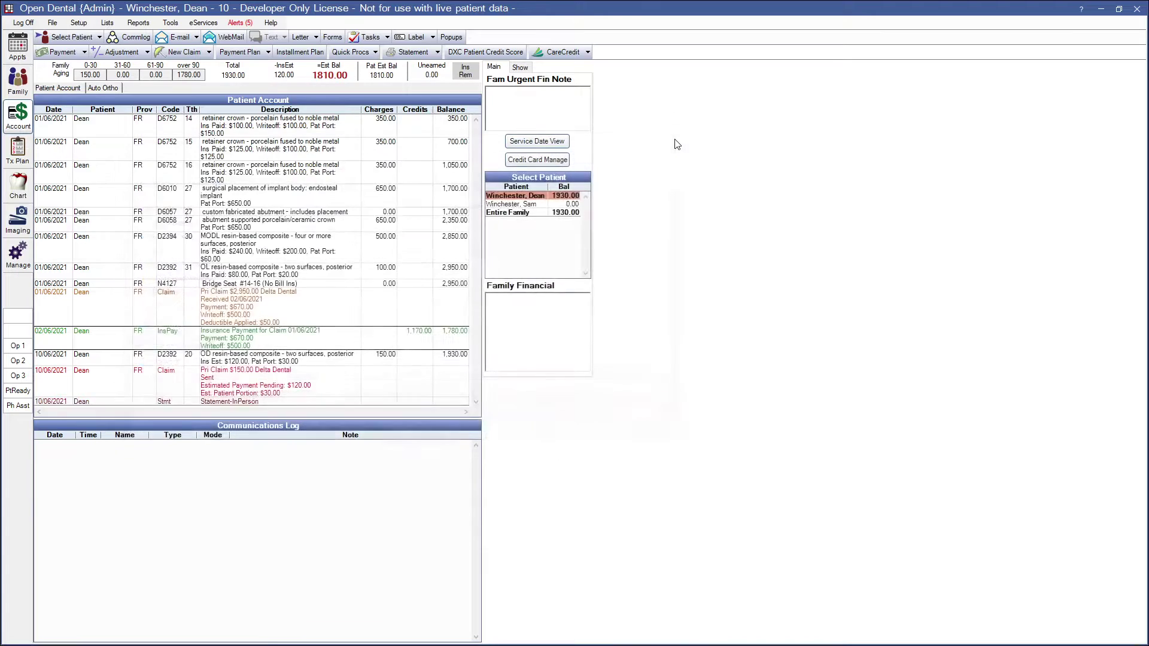
{"action": "left_click", "coordinate": [256, 403]}
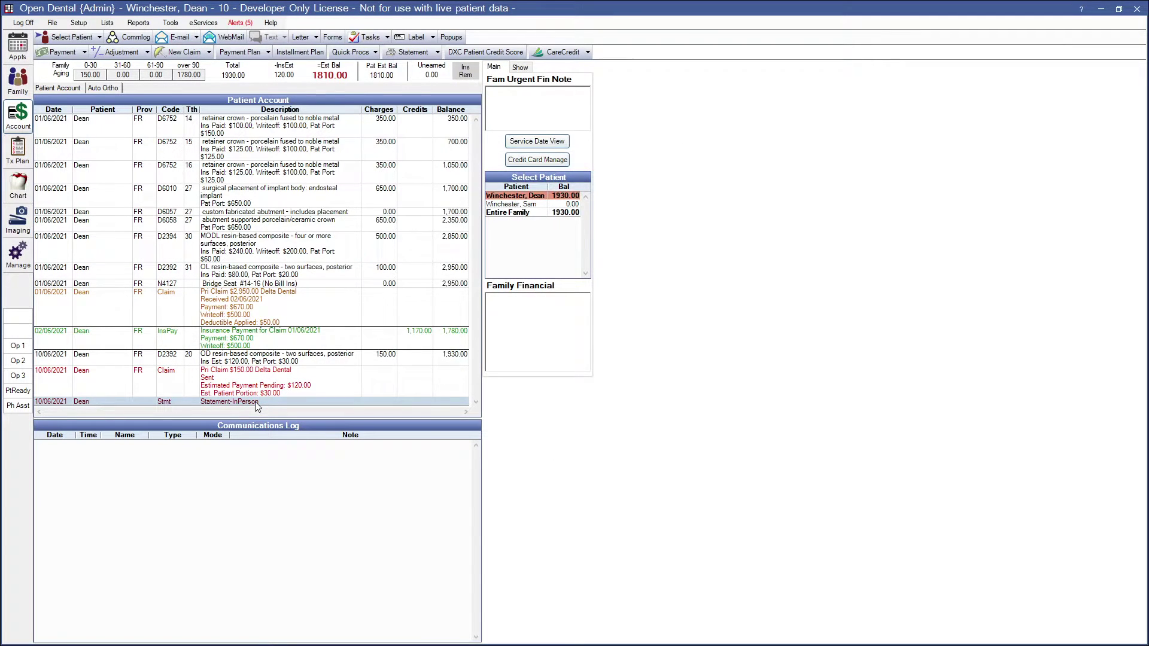
Step: Open the 10/06/2021 Statement-InPerson entry and tick Sent
{"action": "double_click", "coordinate": [256, 403]}
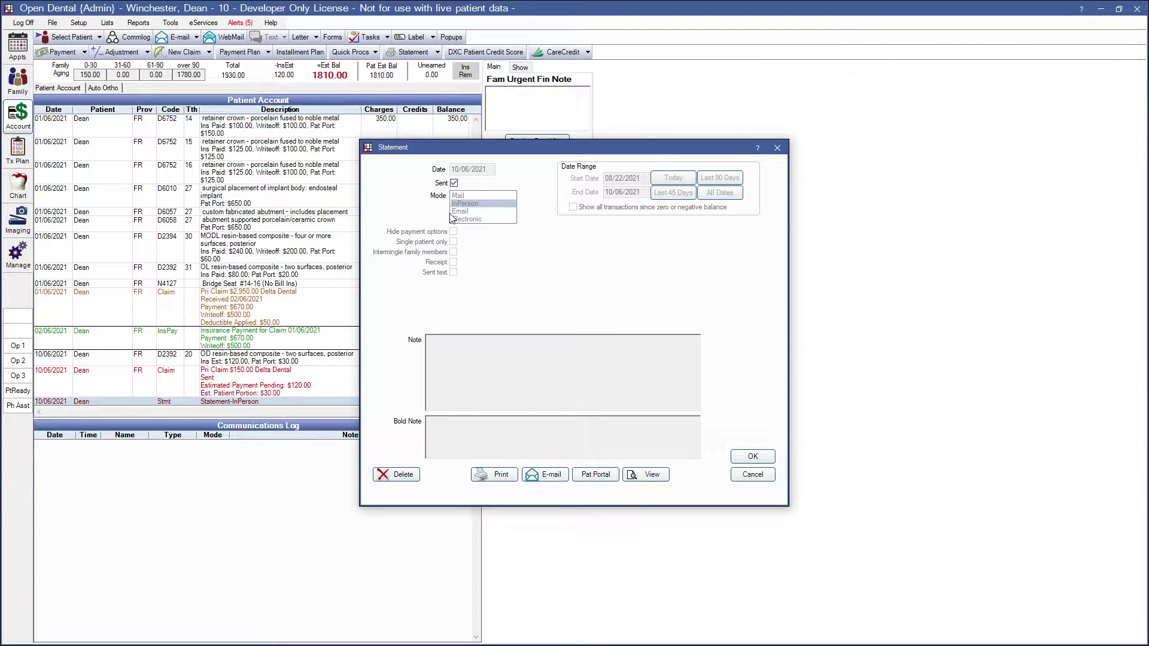
{"action": "left_click", "coordinate": [454, 183]}
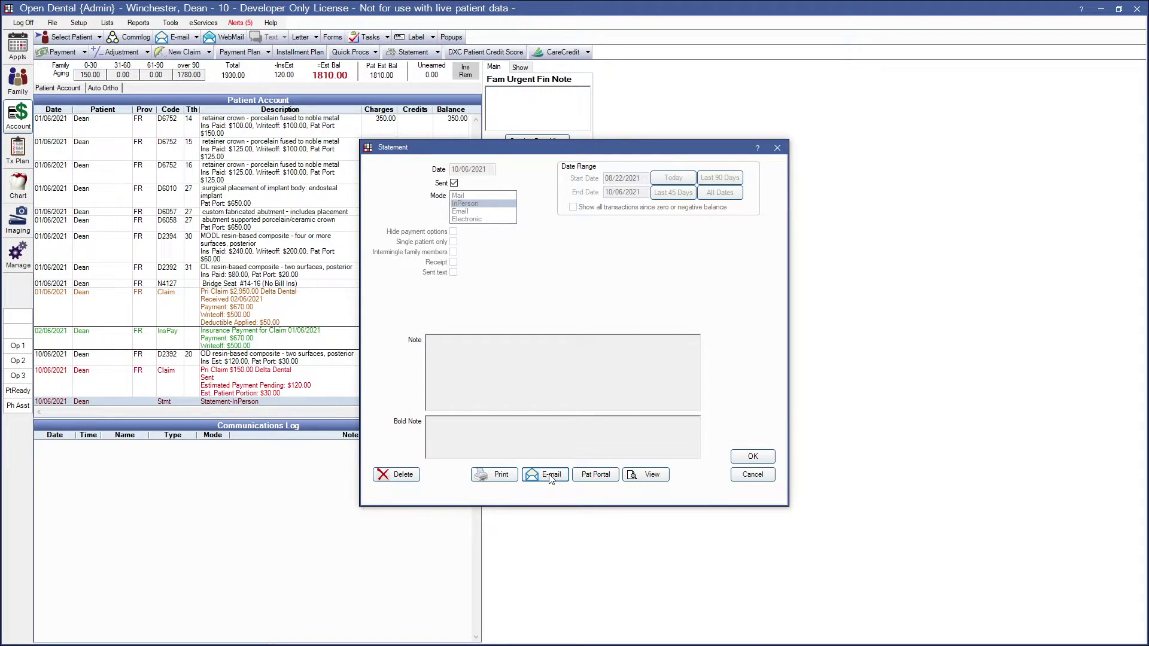
{"action": "left_click", "coordinate": [549, 476]}
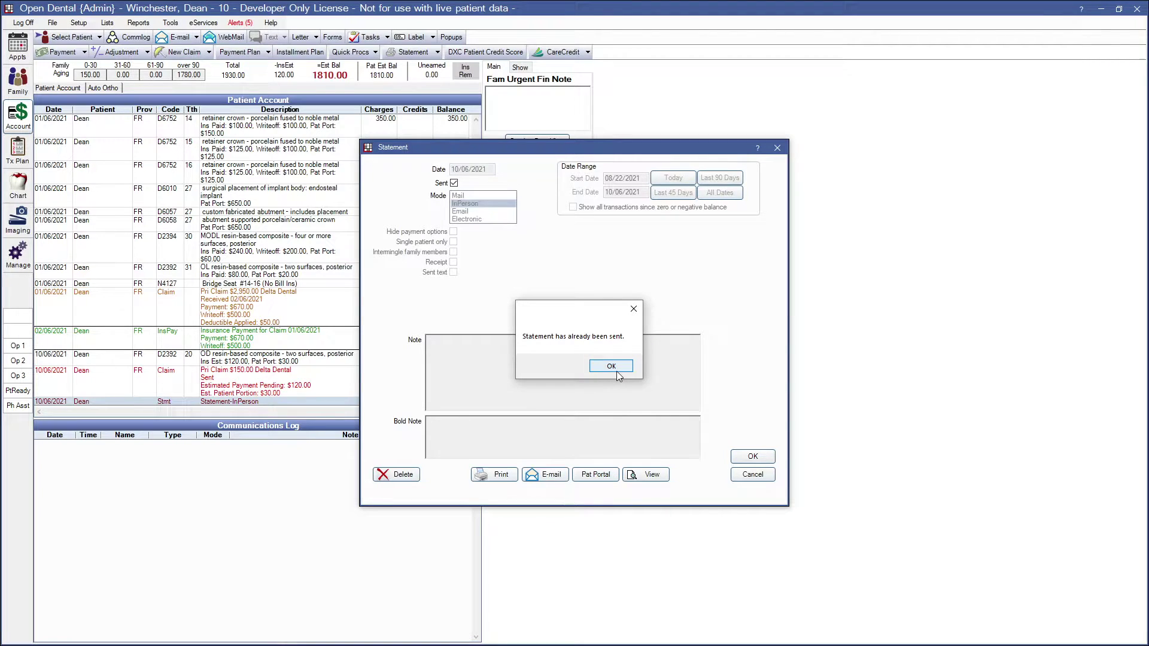
{"action": "left_click", "coordinate": [615, 369]}
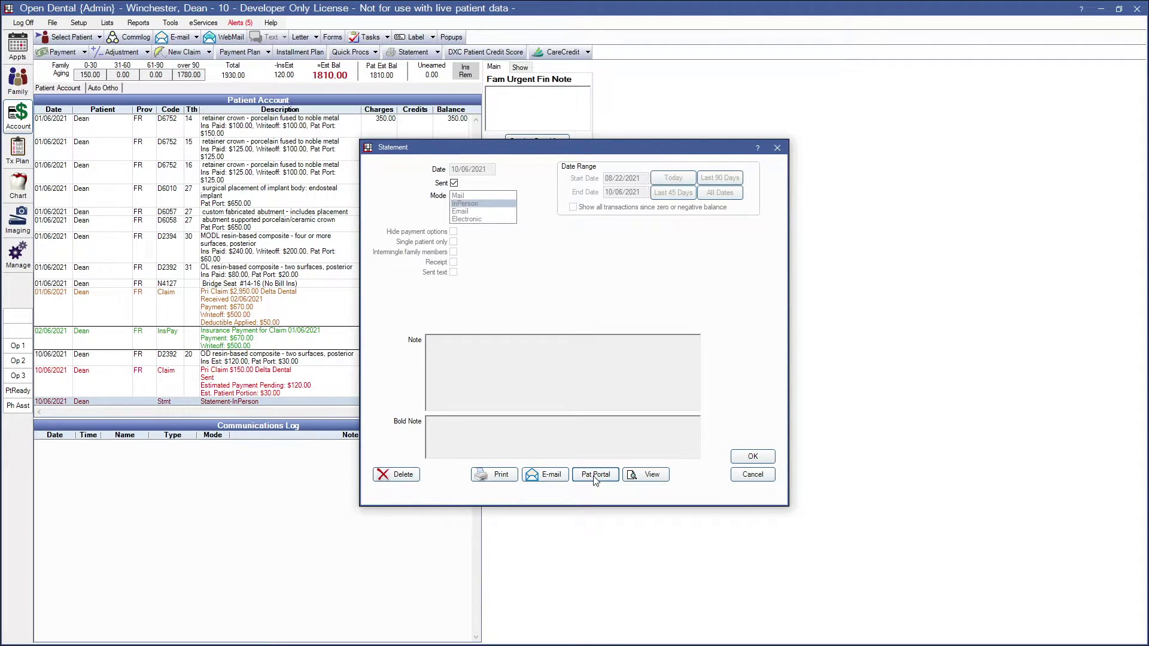
{"action": "left_click", "coordinate": [646, 476]}
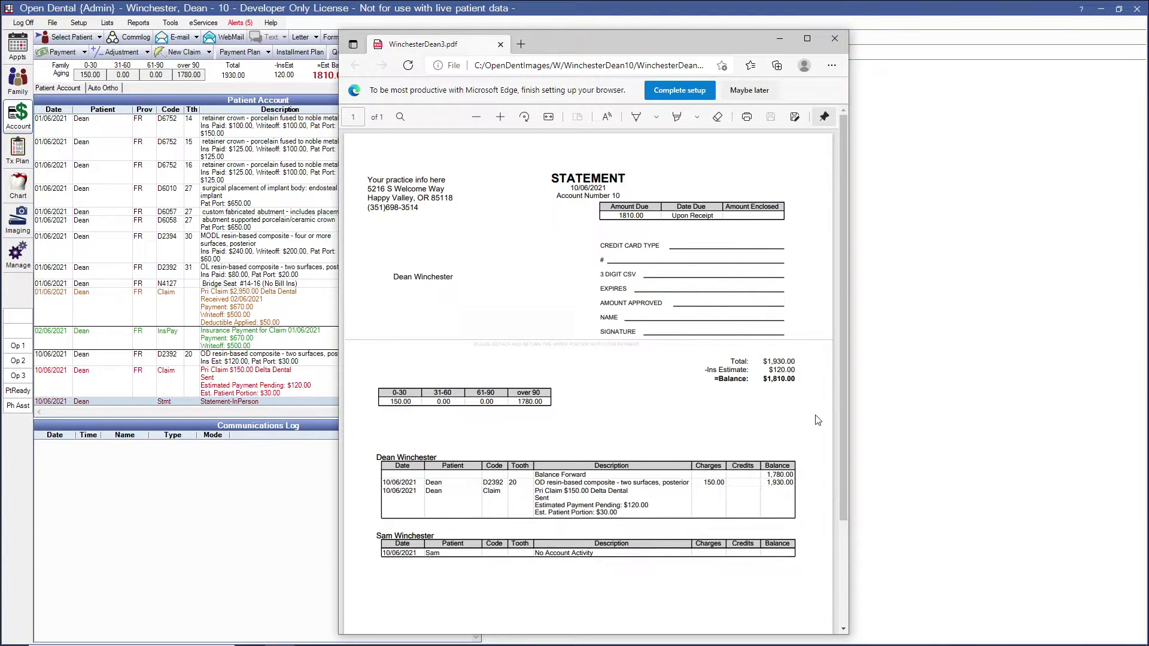
{"action": "scroll", "coordinate": [817, 420], "scroll_direction": "down", "scroll_amount": 2}
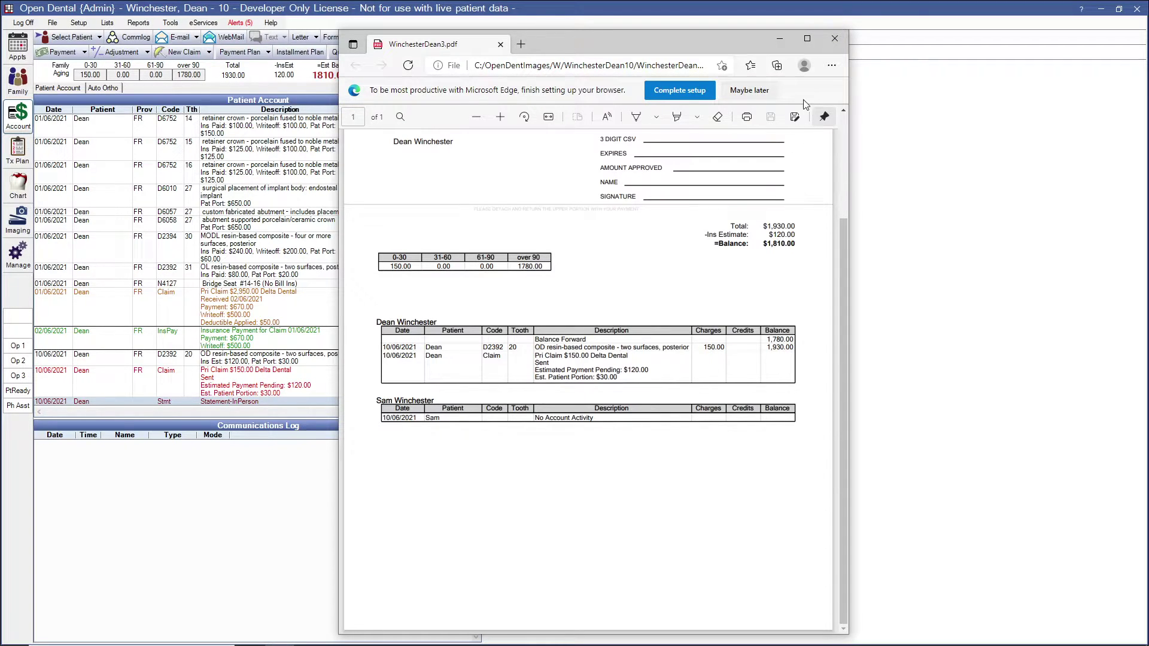
{"action": "left_click", "coordinate": [833, 40]}
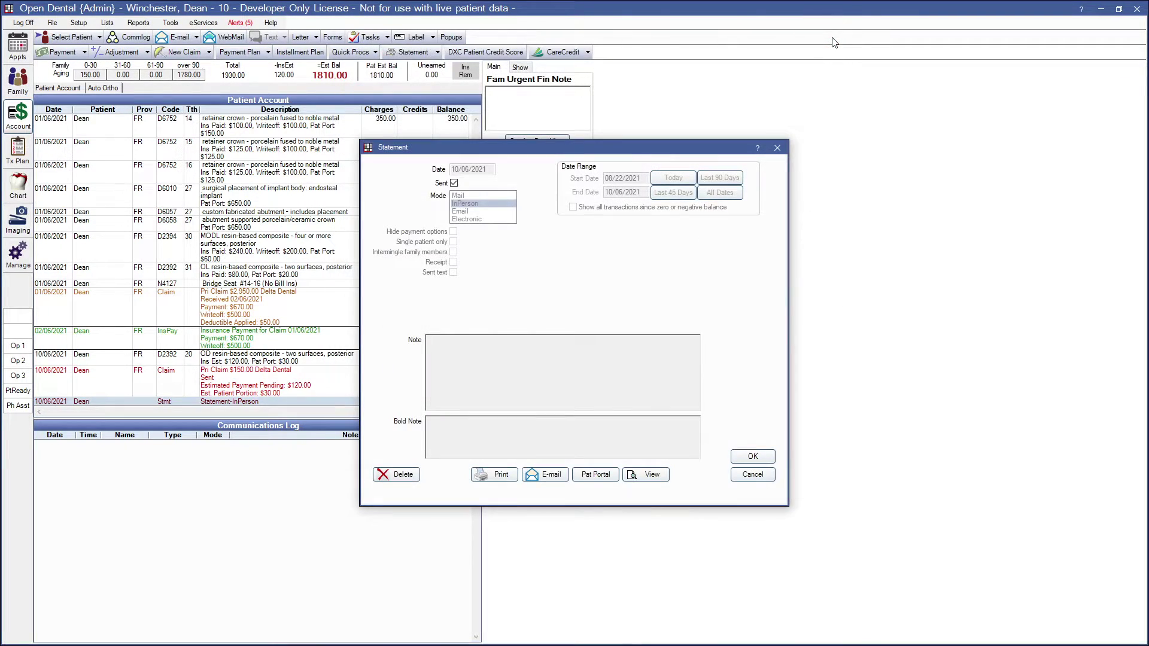
Step: Delete the in-person statement and confirm, leaving a 1930.00 account balance
{"action": "left_click", "coordinate": [394, 482]}
{"action": "left_click", "coordinate": [559, 366]}
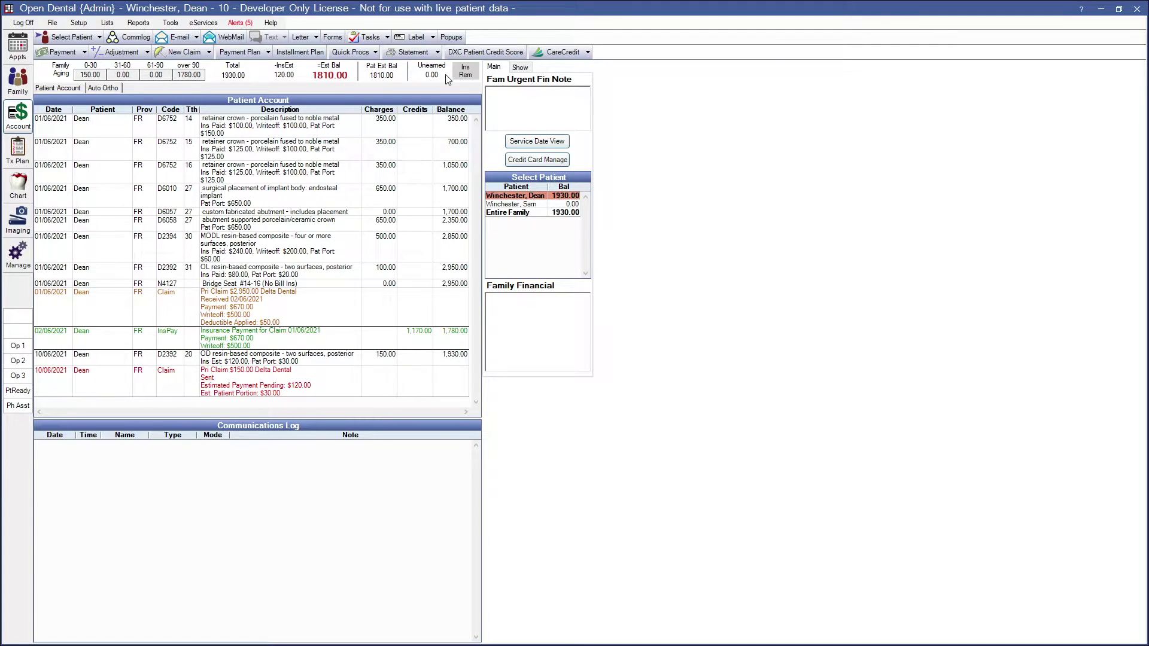
{"action": "left_click", "coordinate": [437, 53]}
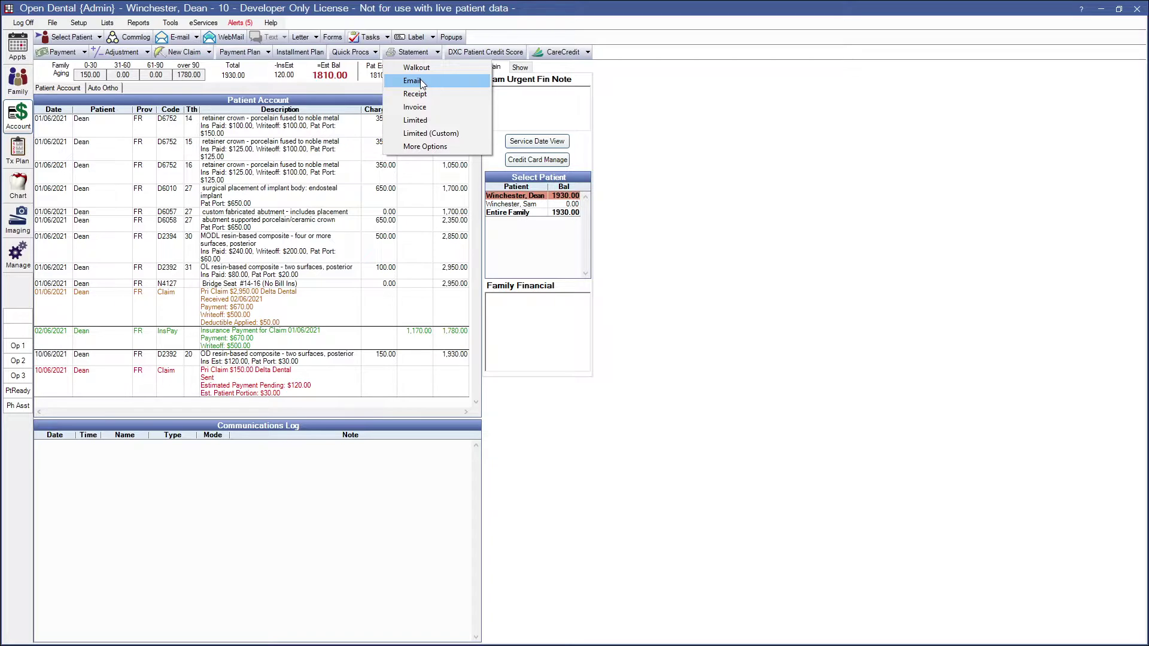
Step: Start an emailed statement with the PDF attached, then delete the email draft
{"action": "left_click", "coordinate": [419, 78]}
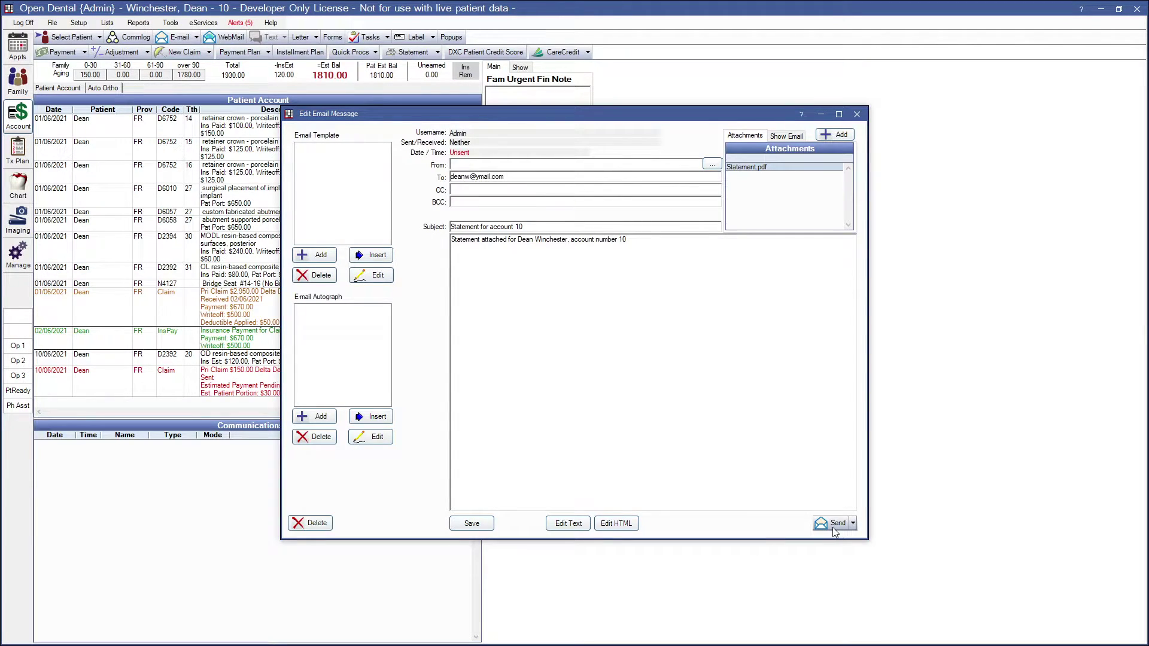
{"action": "left_click", "coordinate": [323, 524]}
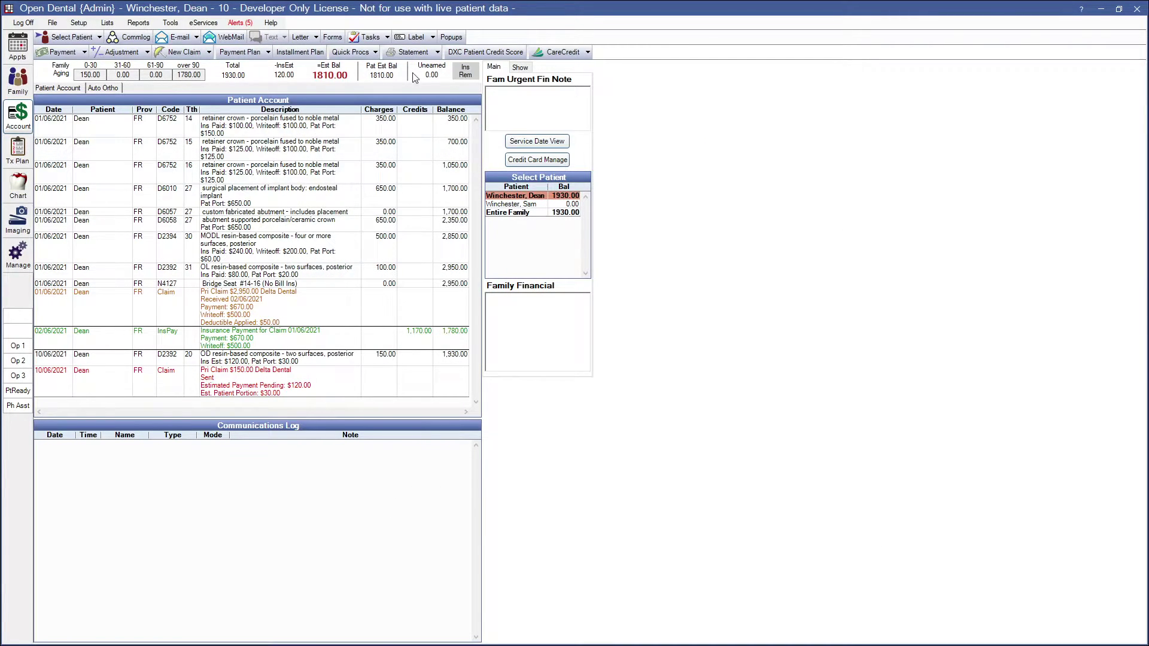
Step: Create a 10/06/2021 in-person receipt statement without saving output, and select it
{"action": "left_click", "coordinate": [438, 53]}
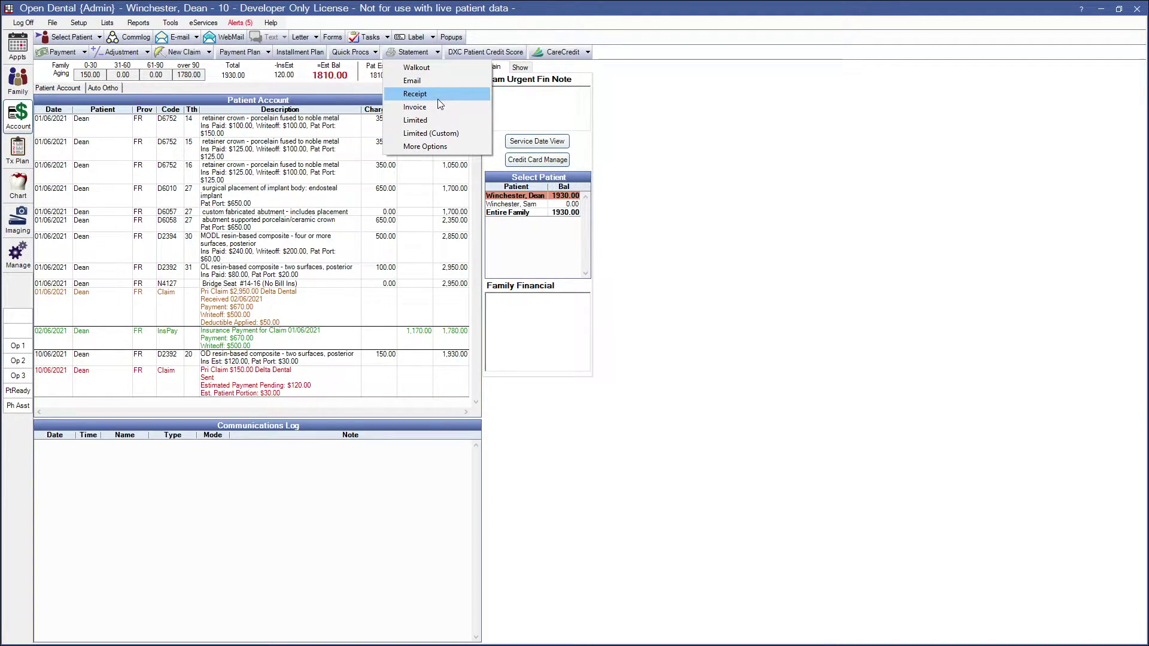
{"action": "left_click", "coordinate": [438, 100]}
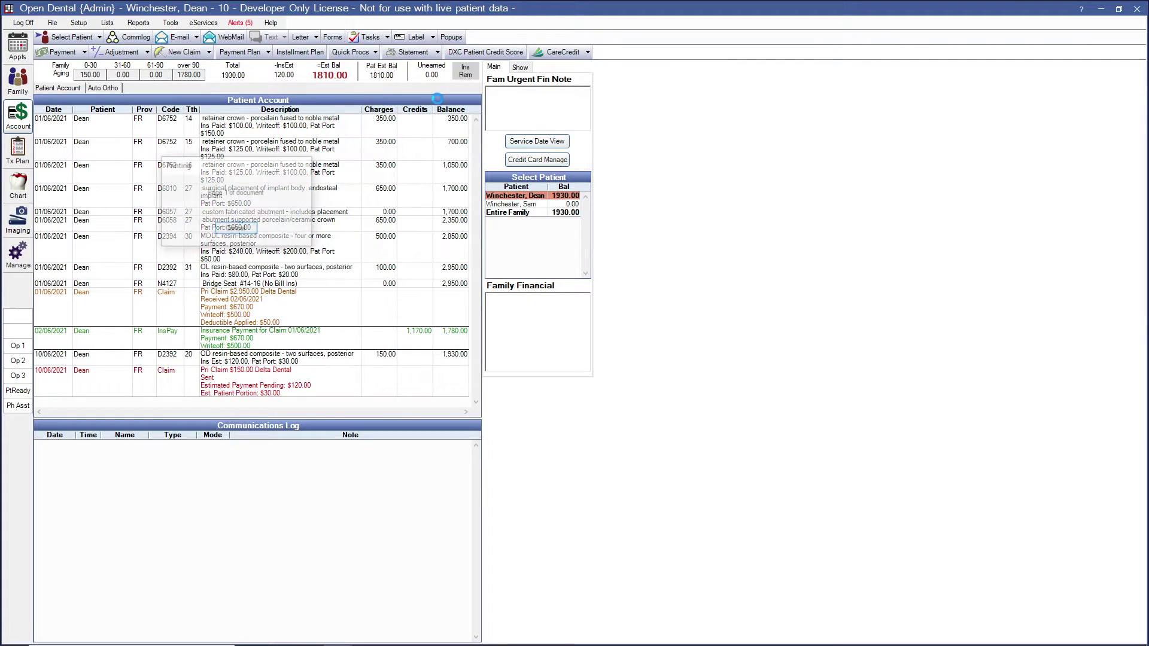
{"action": "left_click", "coordinate": [693, 478]}
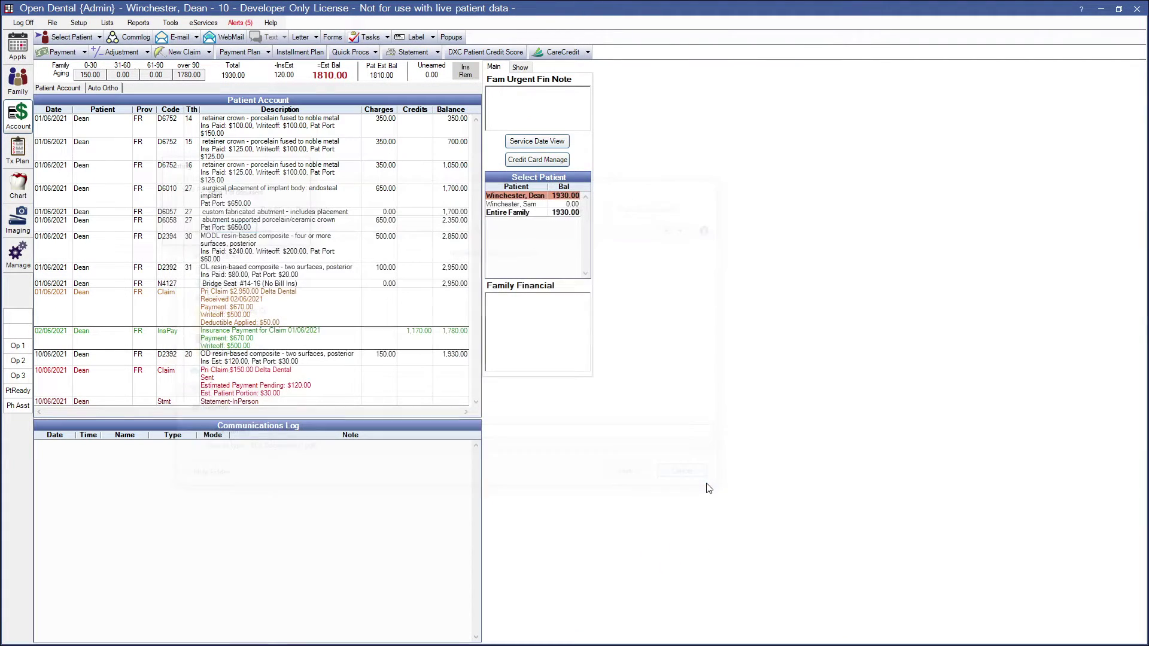
{"action": "left_click", "coordinate": [249, 403]}
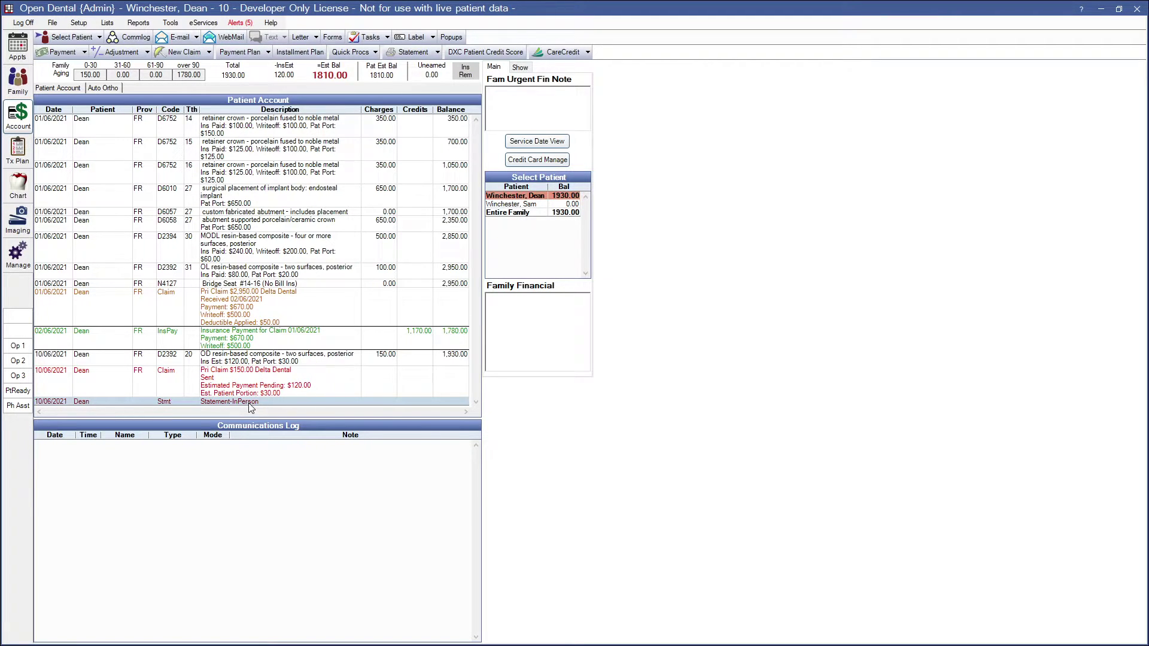
Step: Open the receipt statement and preview its PDF in Edge, then close the preview
{"action": "double_click", "coordinate": [249, 403]}
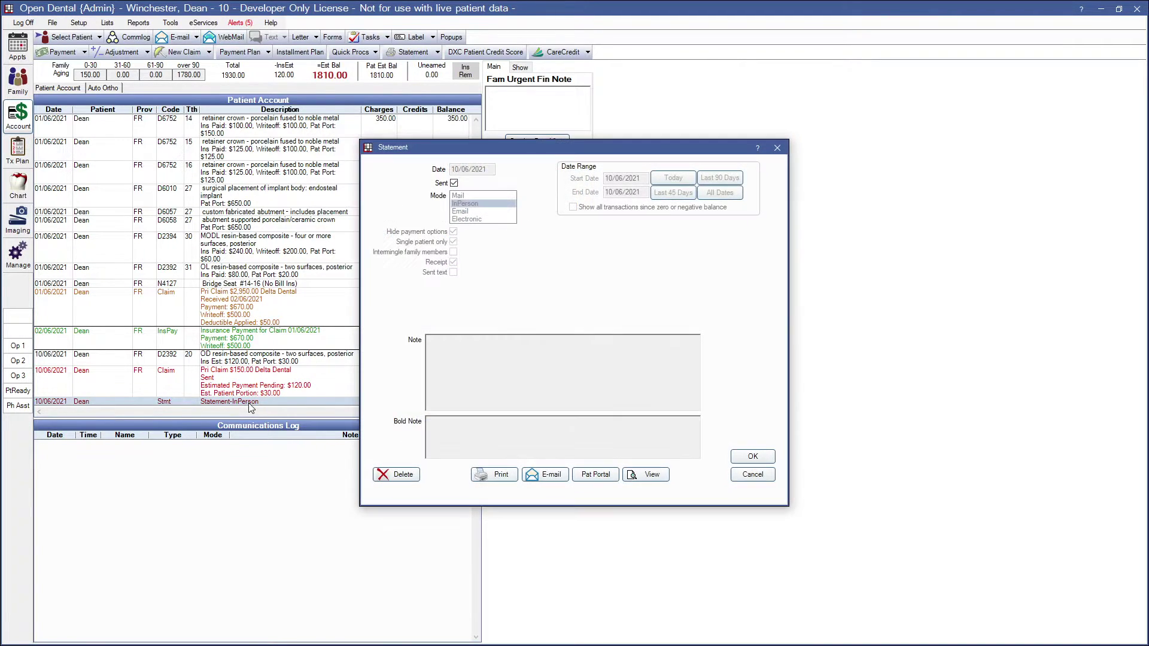
{"action": "left_click", "coordinate": [651, 475]}
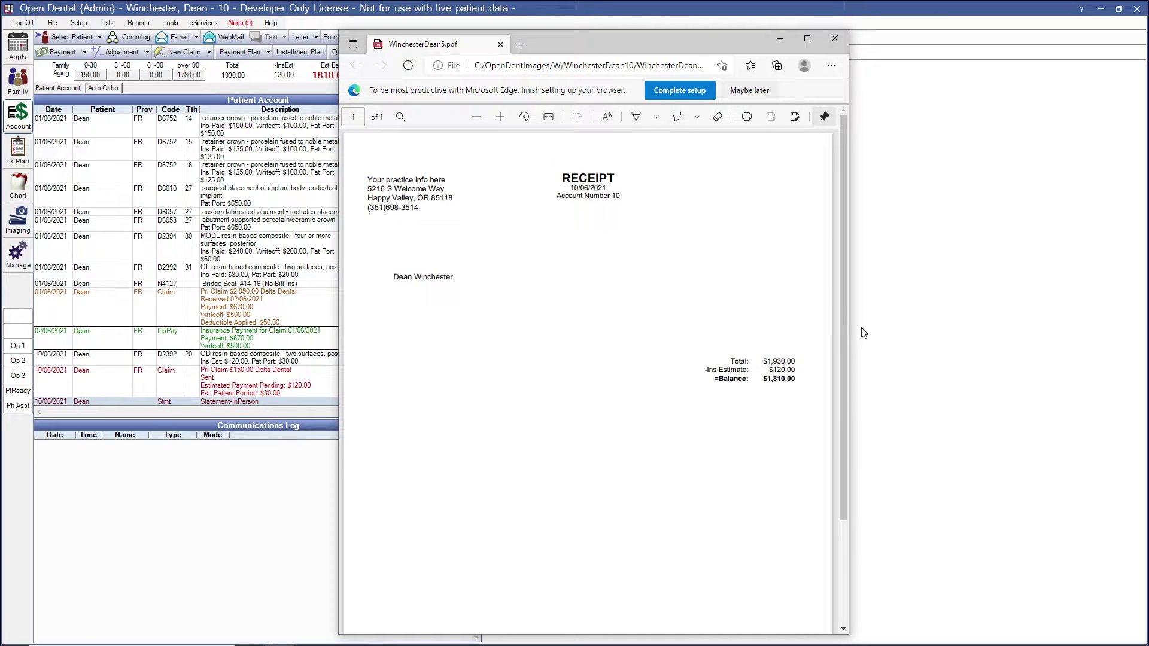
{"action": "scroll", "coordinate": [751, 418], "scroll_direction": "down", "scroll_amount": 3}
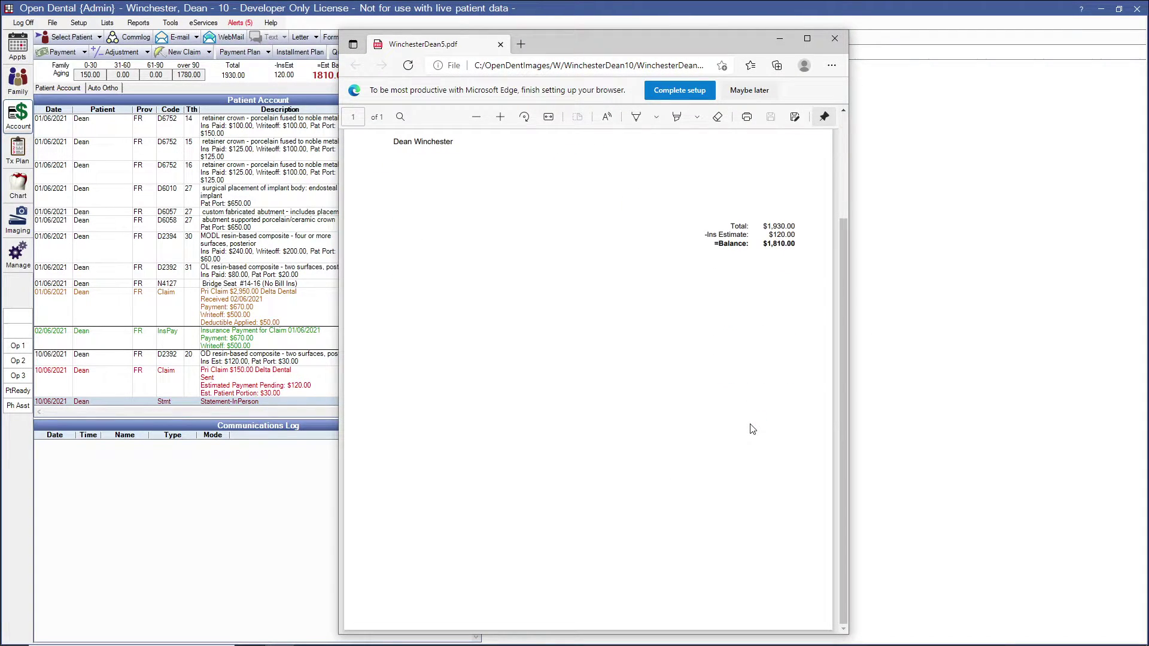
{"action": "scroll", "coordinate": [751, 428], "scroll_direction": "up", "scroll_amount": 3}
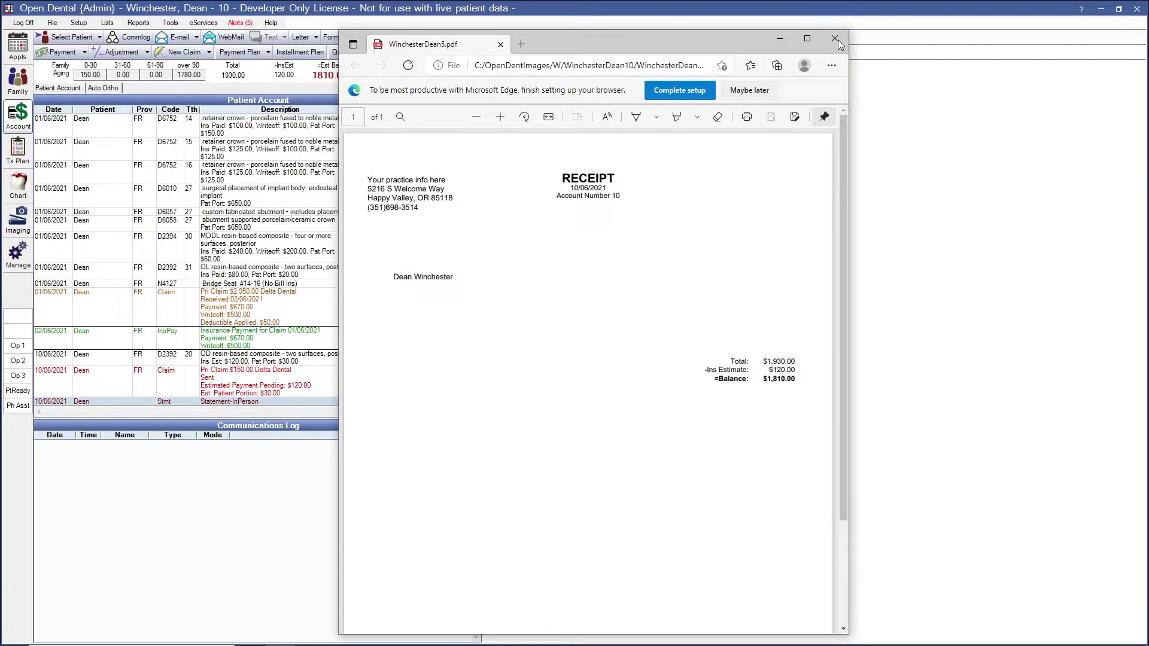
{"action": "left_click", "coordinate": [833, 40]}
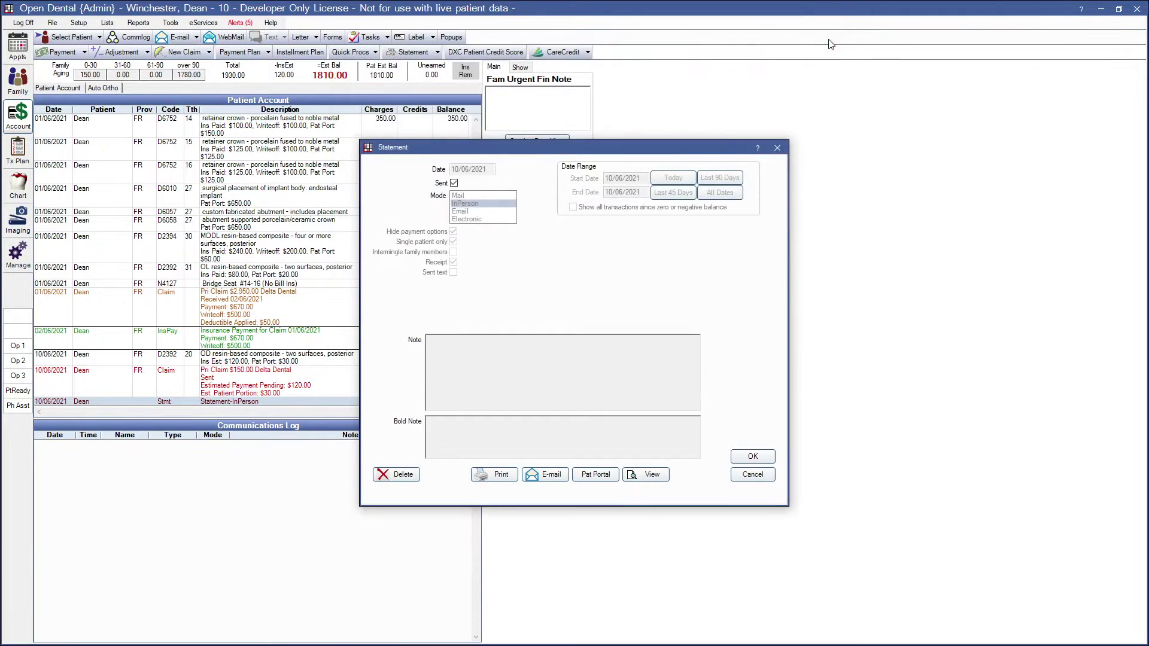
Step: Delete the receipt statement and confirm, returning the ledger to a 1930.00 balance
{"action": "left_click", "coordinate": [396, 475]}
{"action": "left_click", "coordinate": [552, 369]}
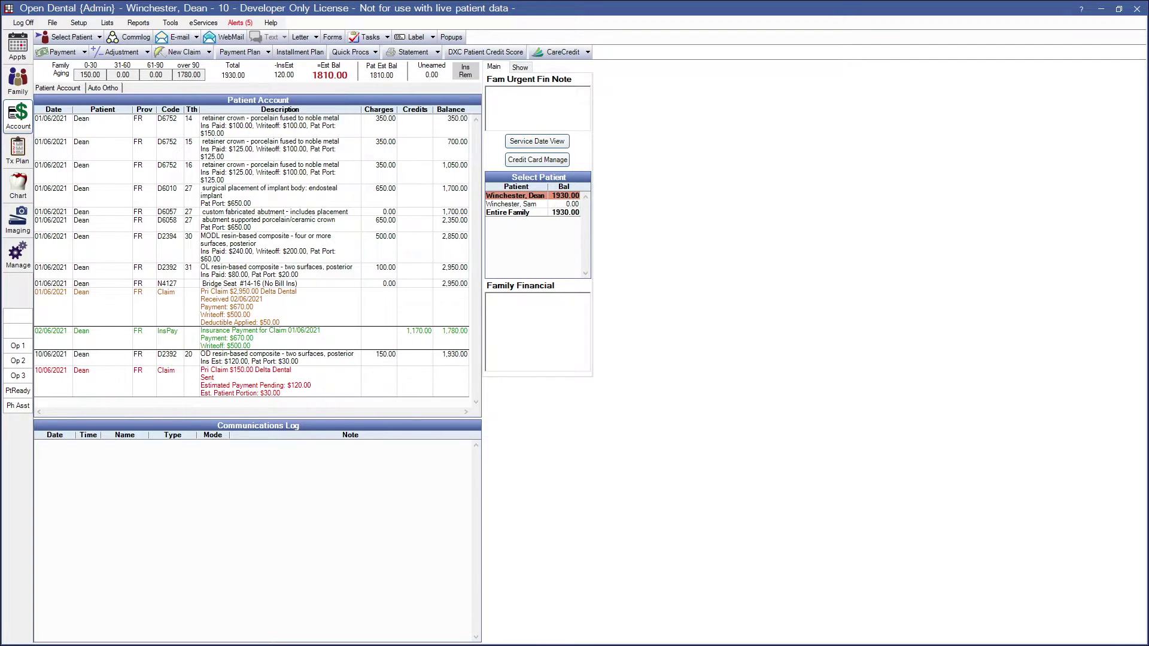
{"action": "left_click", "coordinate": [437, 53]}
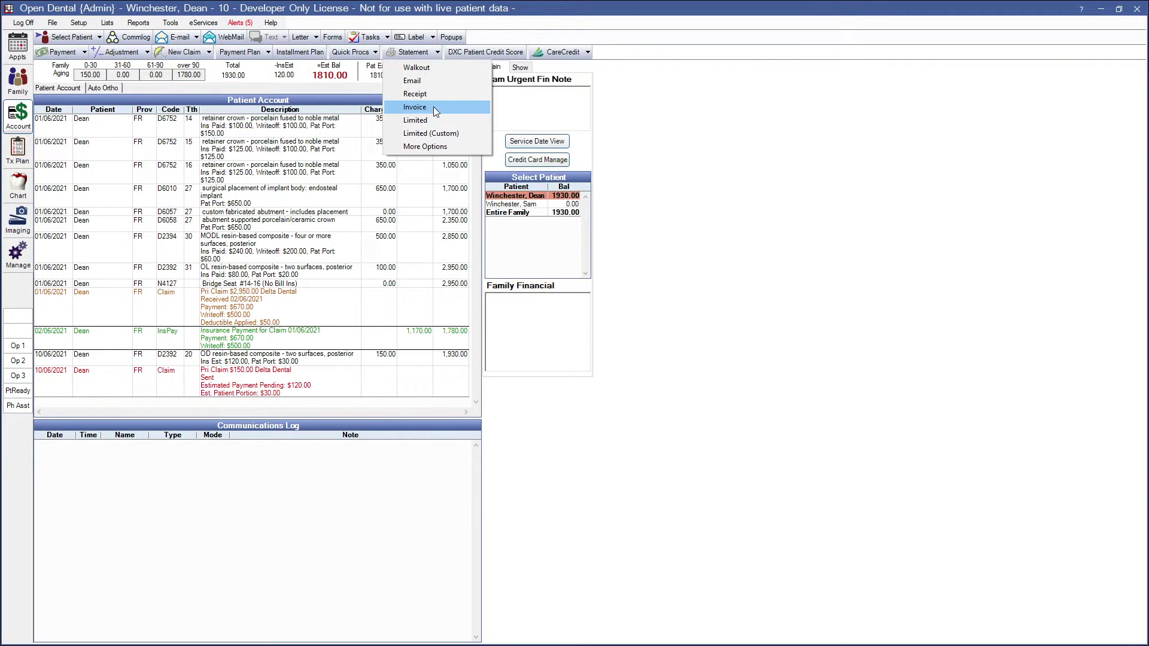
Step: Create Invoice #11 totalling $150.00 for the D2392 composite procedure and select its number
{"action": "left_click", "coordinate": [433, 106]}
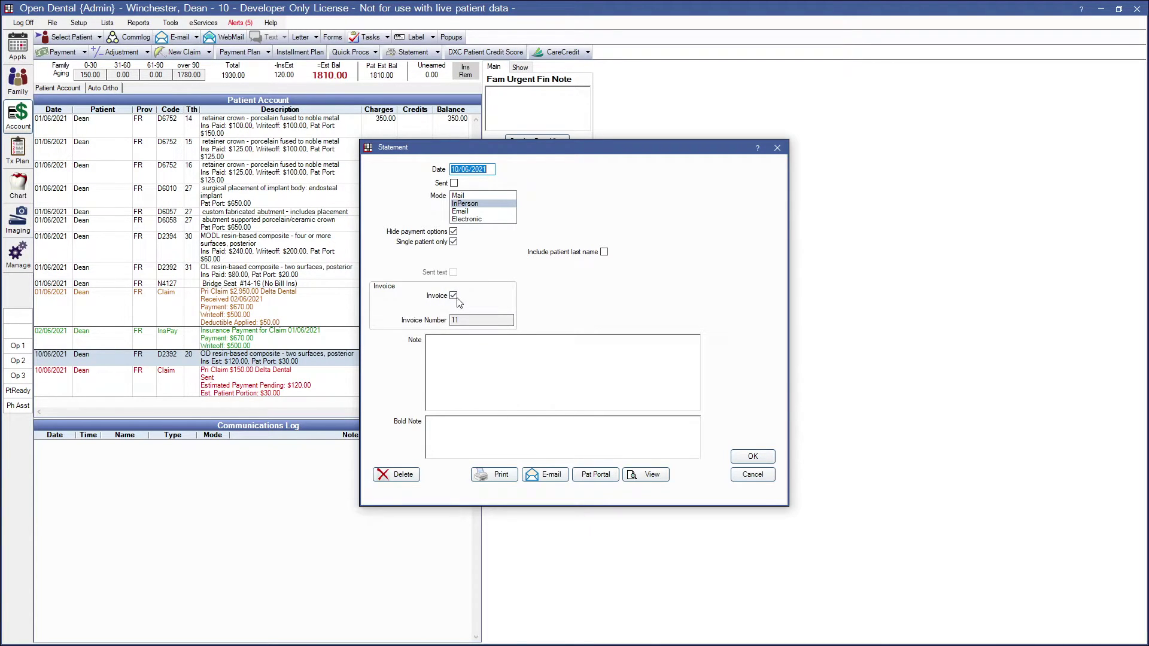
{"action": "double_click", "coordinate": [465, 321]}
Step: Preview Invoice #11, close the preview, and request deletion of the invoice
{"action": "left_click", "coordinate": [649, 475]}
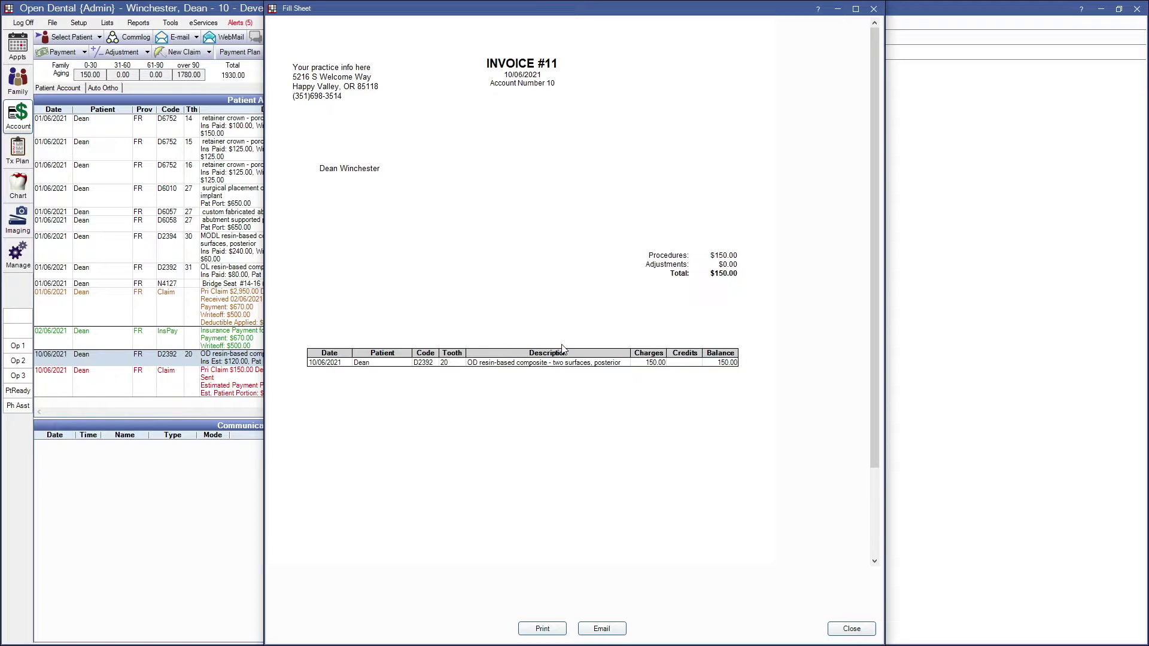
{"action": "left_click", "coordinate": [851, 628]}
{"action": "left_click", "coordinate": [405, 476]}
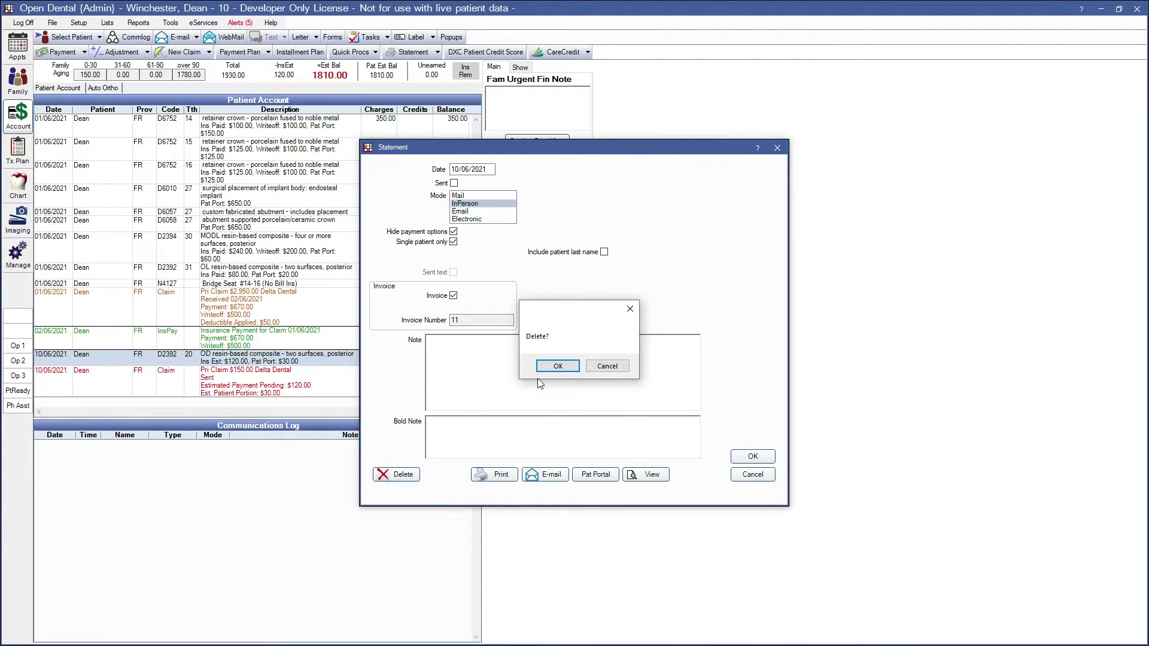
Step: Confirm deleting Invoice #11, then select the D2392, D2394 and D6010 procedures
{"action": "left_click", "coordinate": [555, 366]}
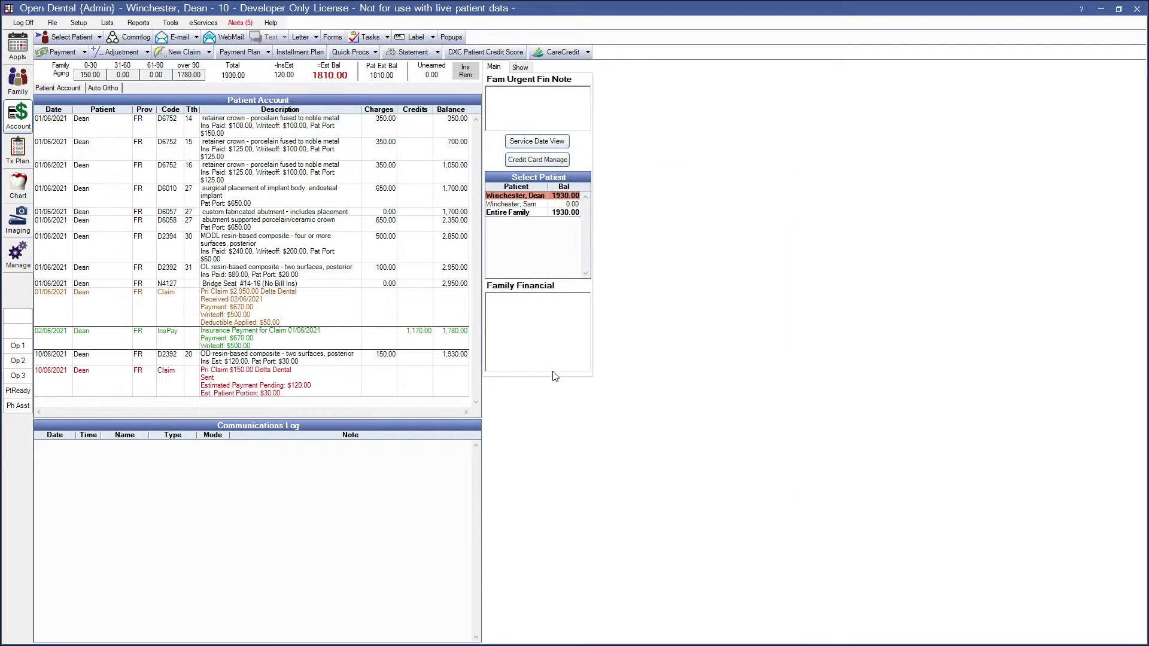
{"action": "left_click", "coordinate": [272, 359]}
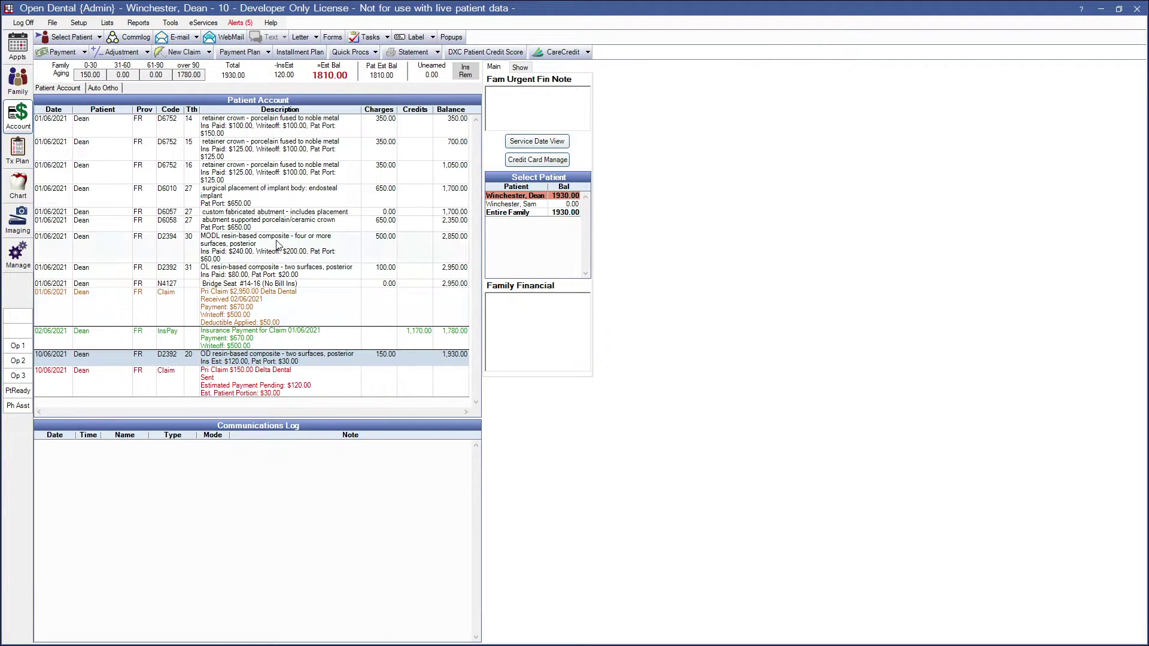
{"action": "left_click", "coordinate": [274, 248], "text": "ctrl"}
{"action": "left_click", "coordinate": [283, 194], "text": "ctrl"}
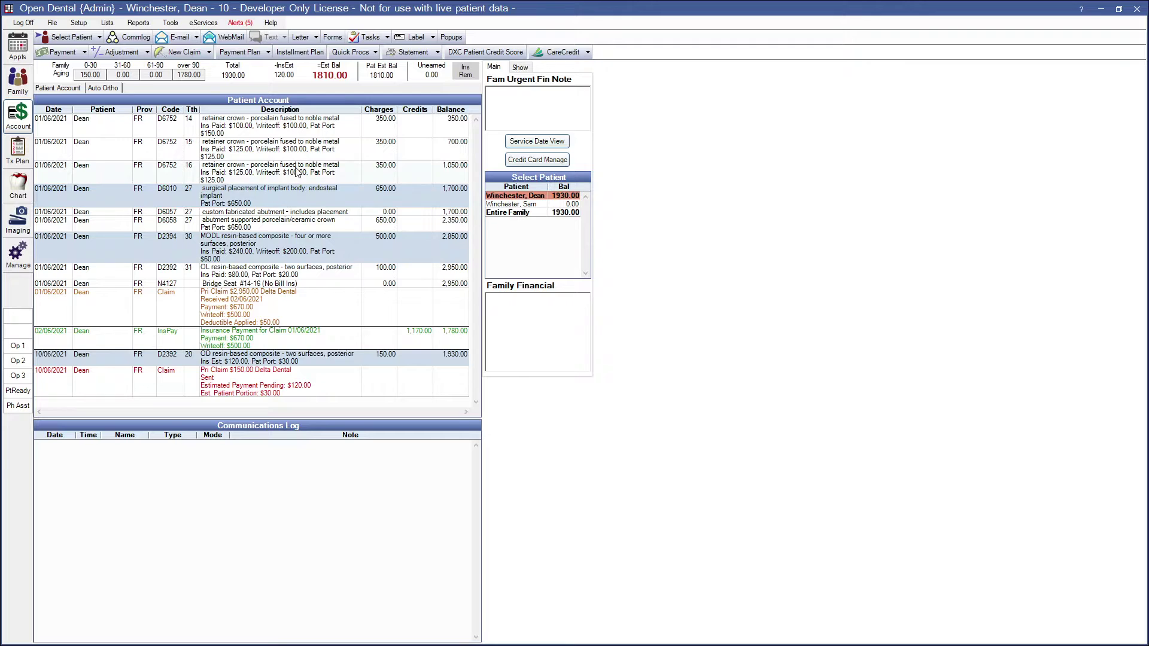
Step: Create and preview the $1,300.00 Invoice #12 for those three procedures, then delete it
{"action": "left_click", "coordinate": [440, 53]}
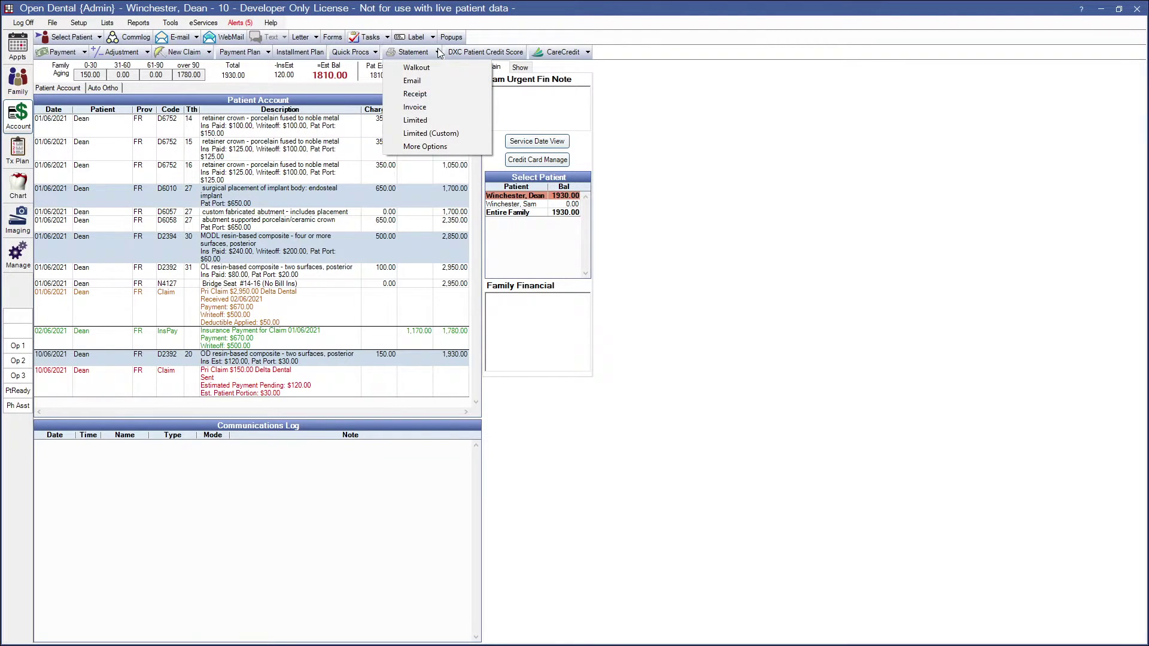
{"action": "left_click", "coordinate": [443, 109]}
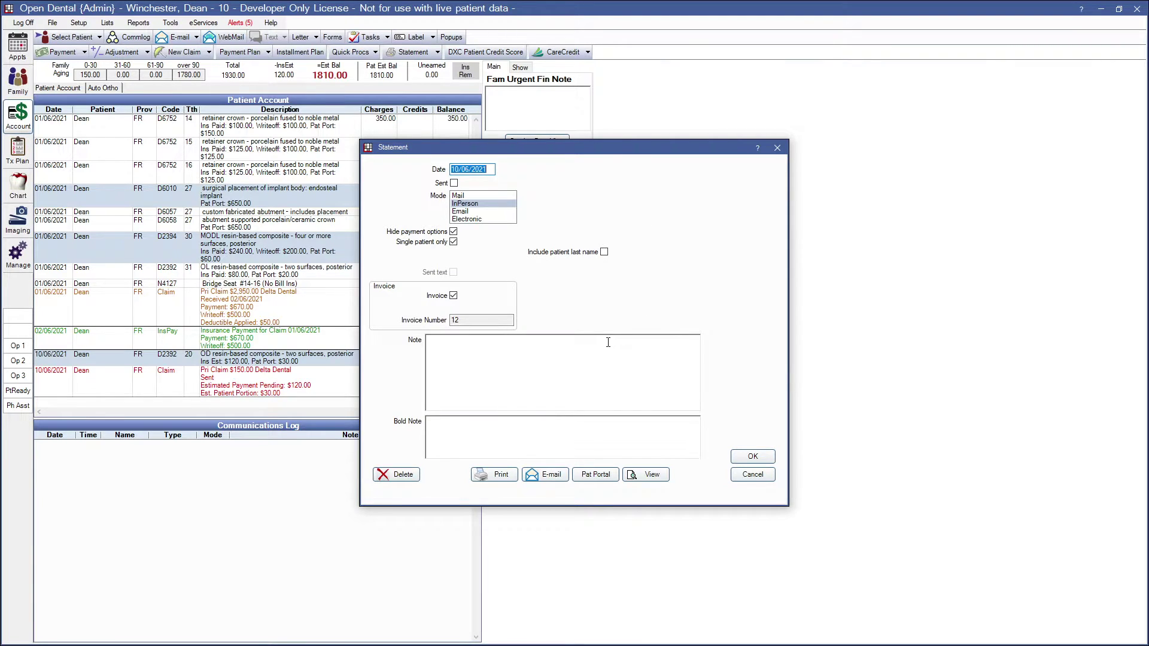
{"action": "left_click", "coordinate": [652, 474]}
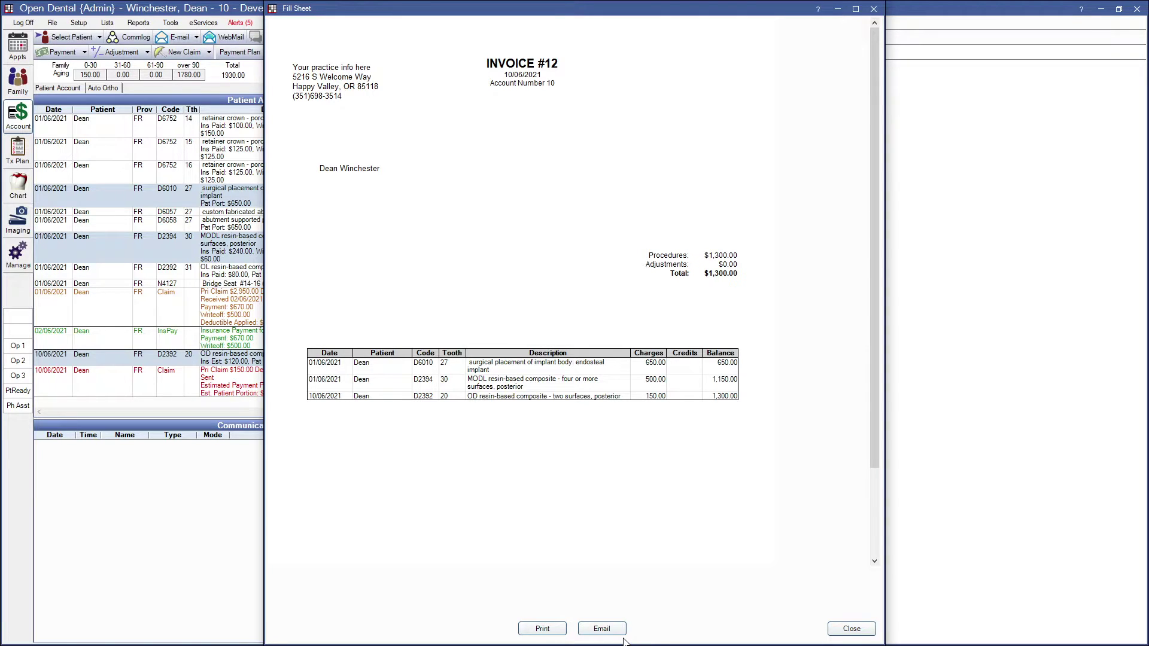
{"action": "left_click", "coordinate": [863, 630]}
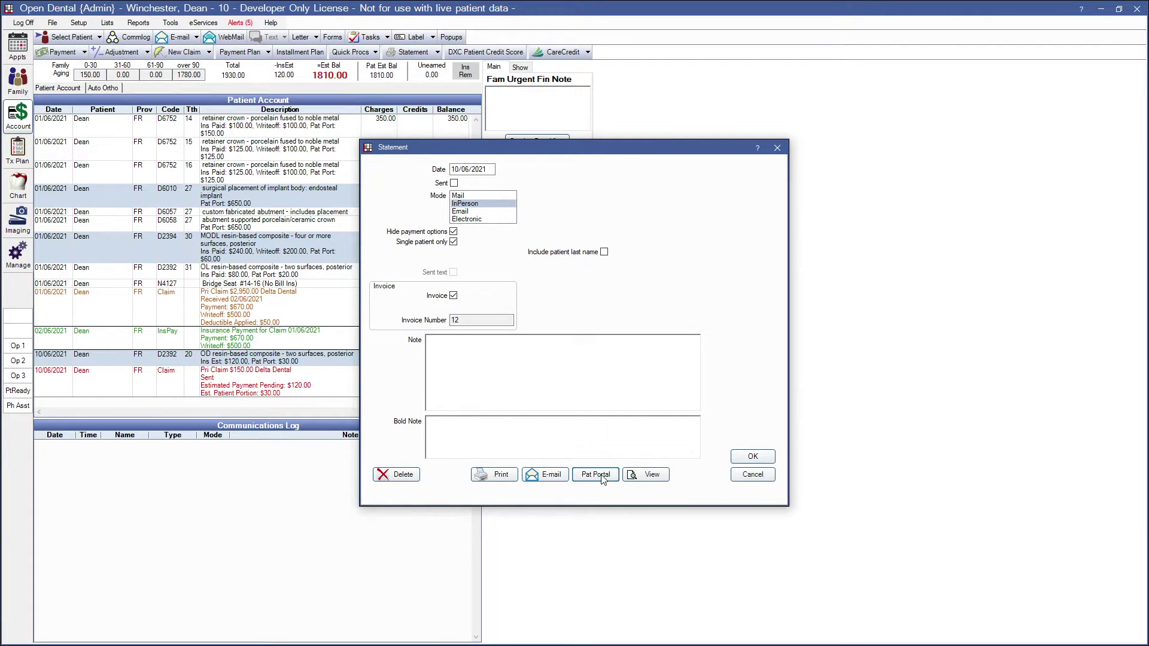
{"action": "left_click", "coordinate": [391, 476]}
Step: Confirm deletion of Invoice #12, then drop down the list of statement types
{"action": "left_click", "coordinate": [547, 366]}
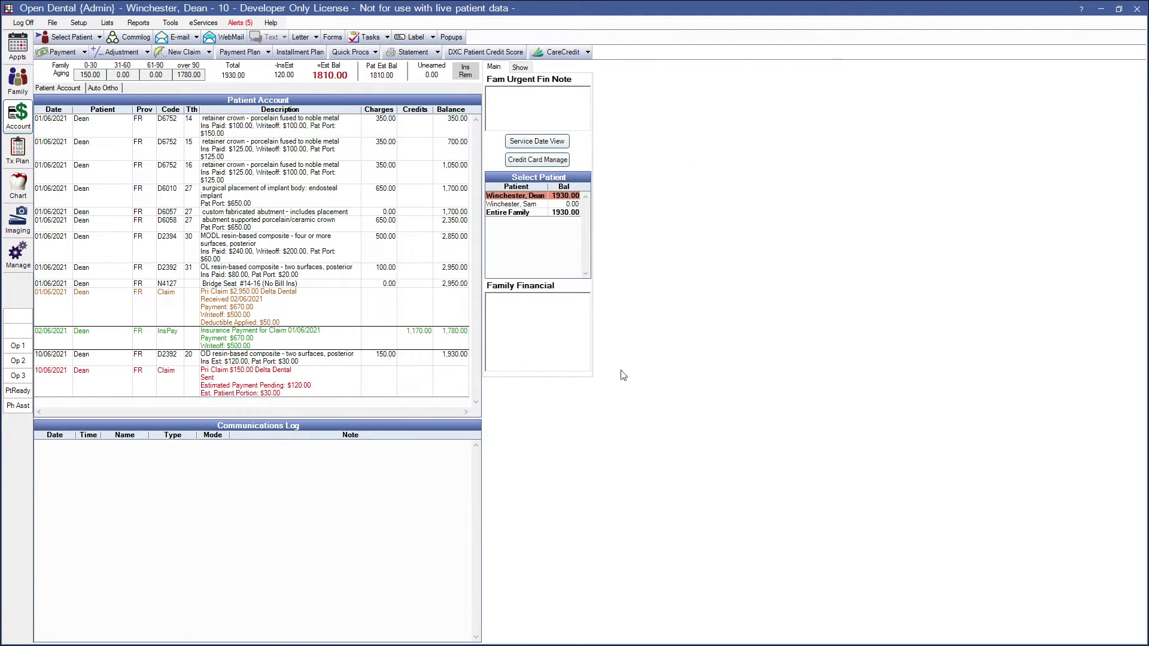
{"action": "left_click", "coordinate": [436, 53]}
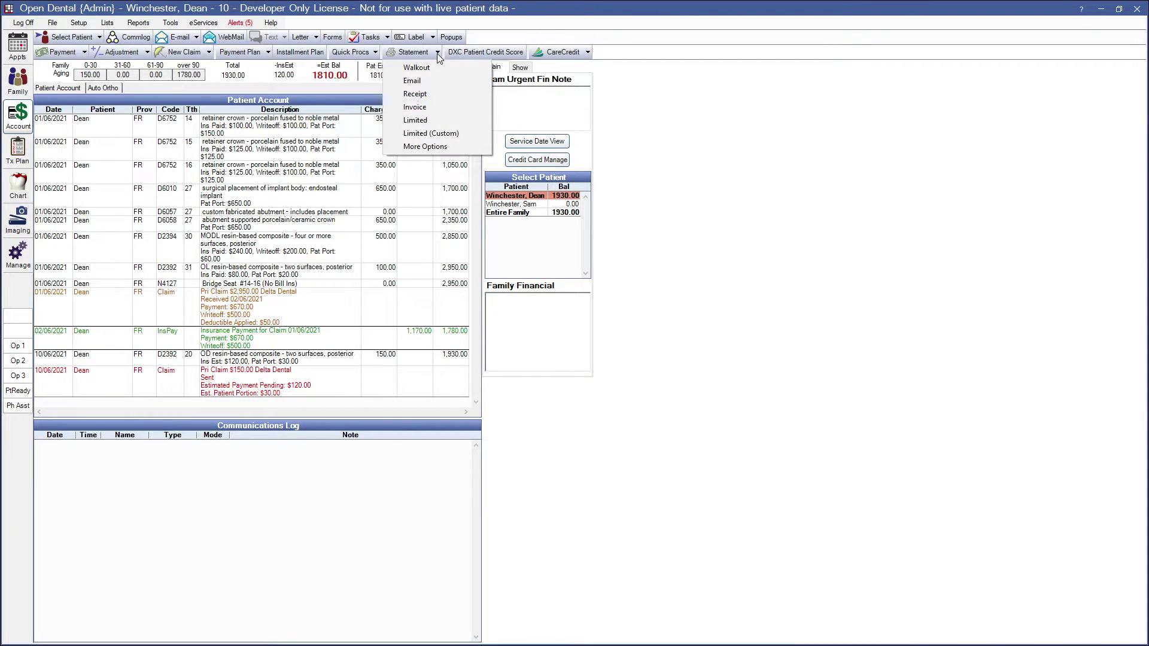
Step: Create a limited statement, preview its $30.00 due for D2392, then delete it
{"action": "left_click", "coordinate": [445, 120]}
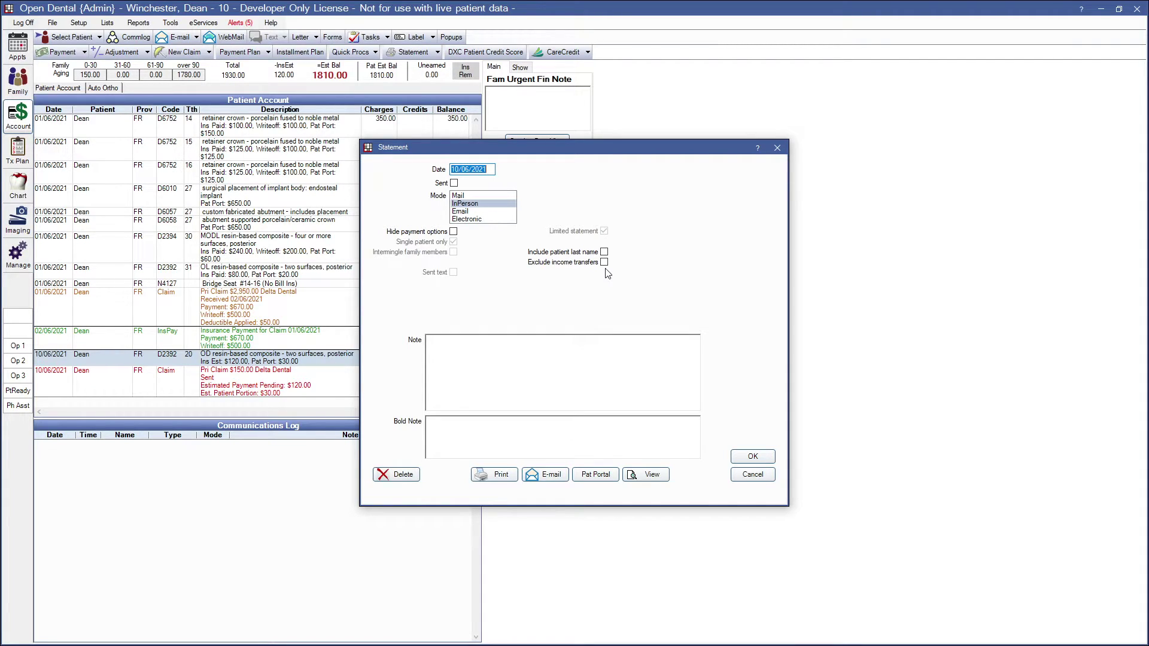
{"action": "left_click", "coordinate": [657, 478]}
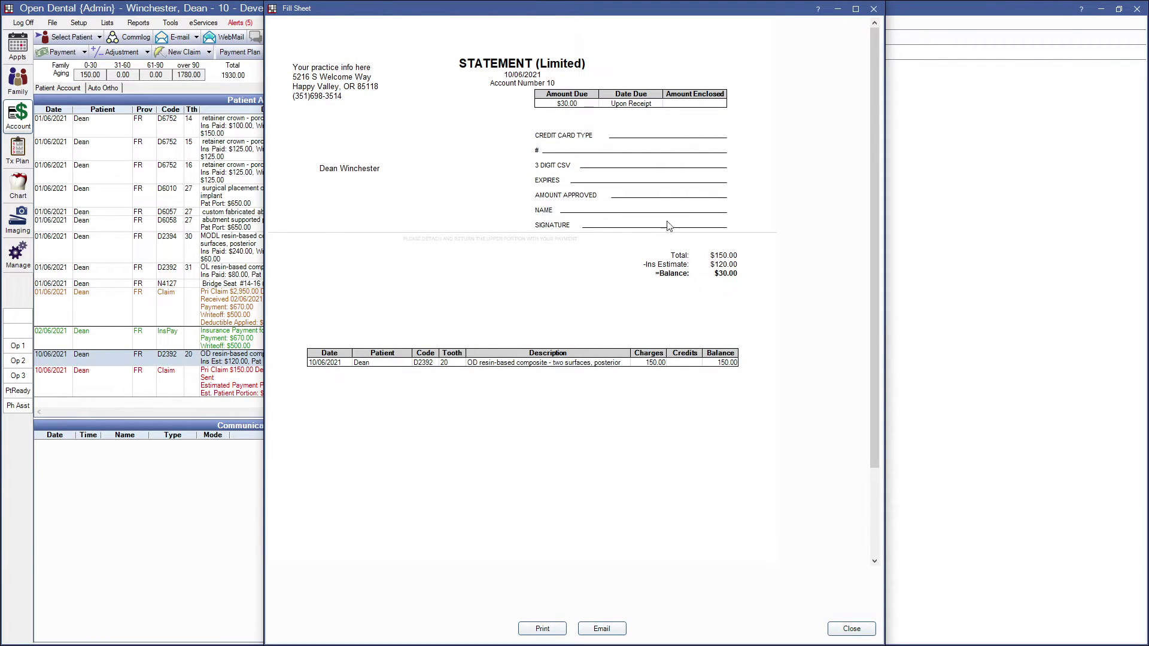
{"action": "left_click", "coordinate": [851, 629]}
{"action": "left_click", "coordinate": [396, 473]}
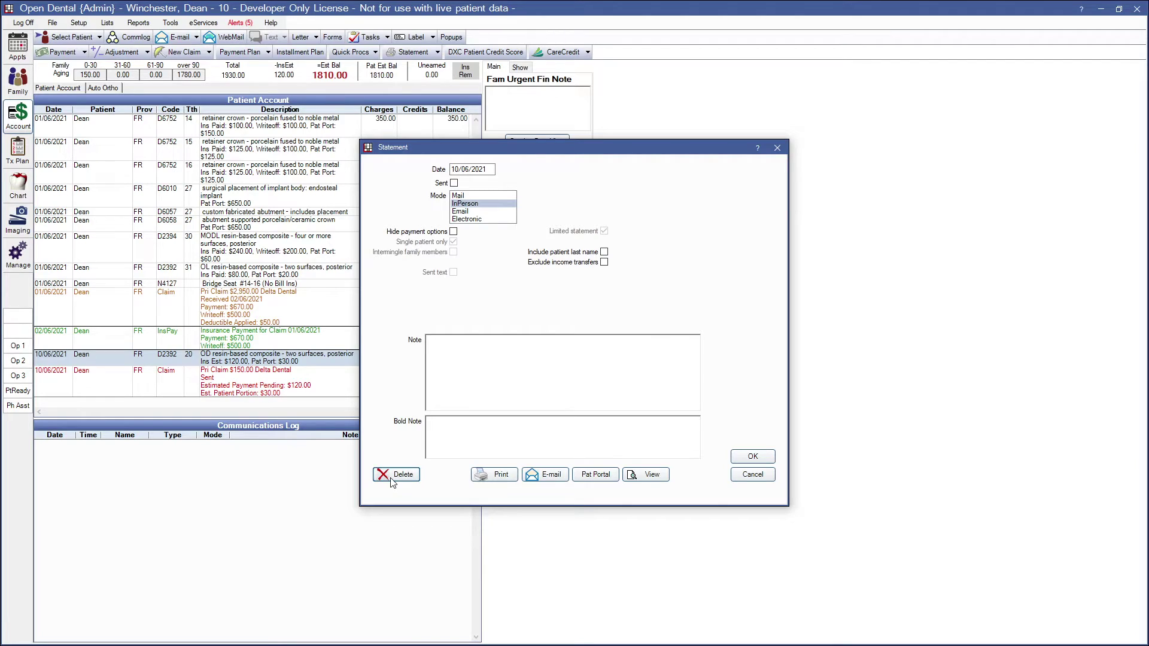
{"action": "left_click", "coordinate": [556, 366]}
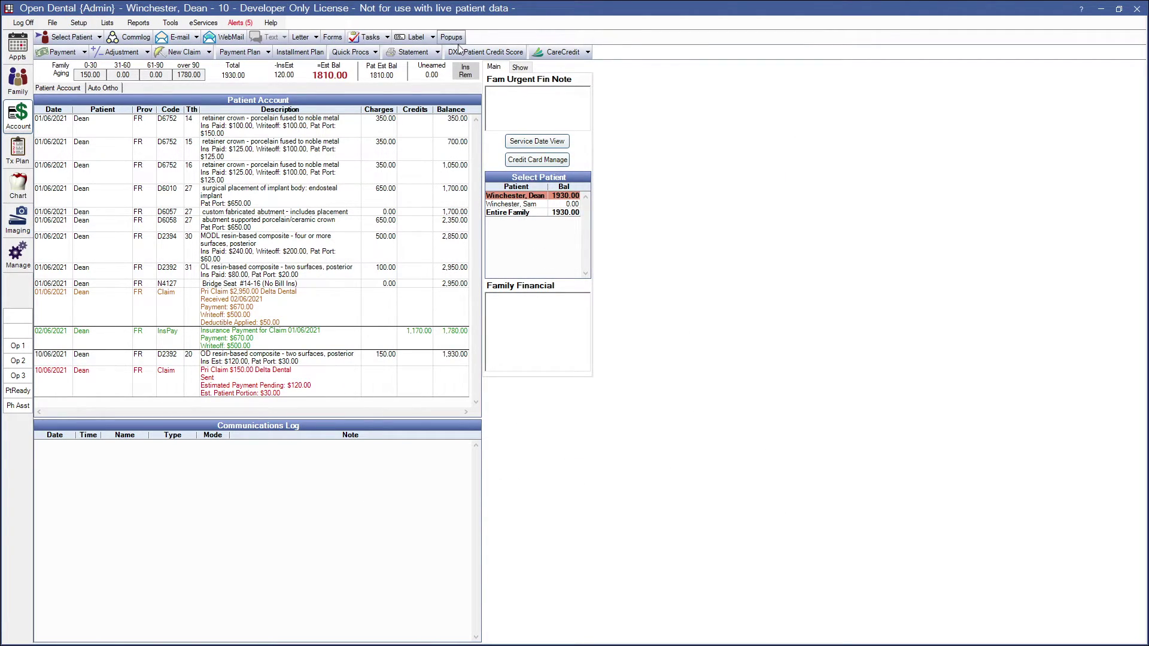
Step: Start a Limited (Custom) statement from 01/01/2021 to 10/06/2021 with all items selected
{"action": "left_click", "coordinate": [440, 52]}
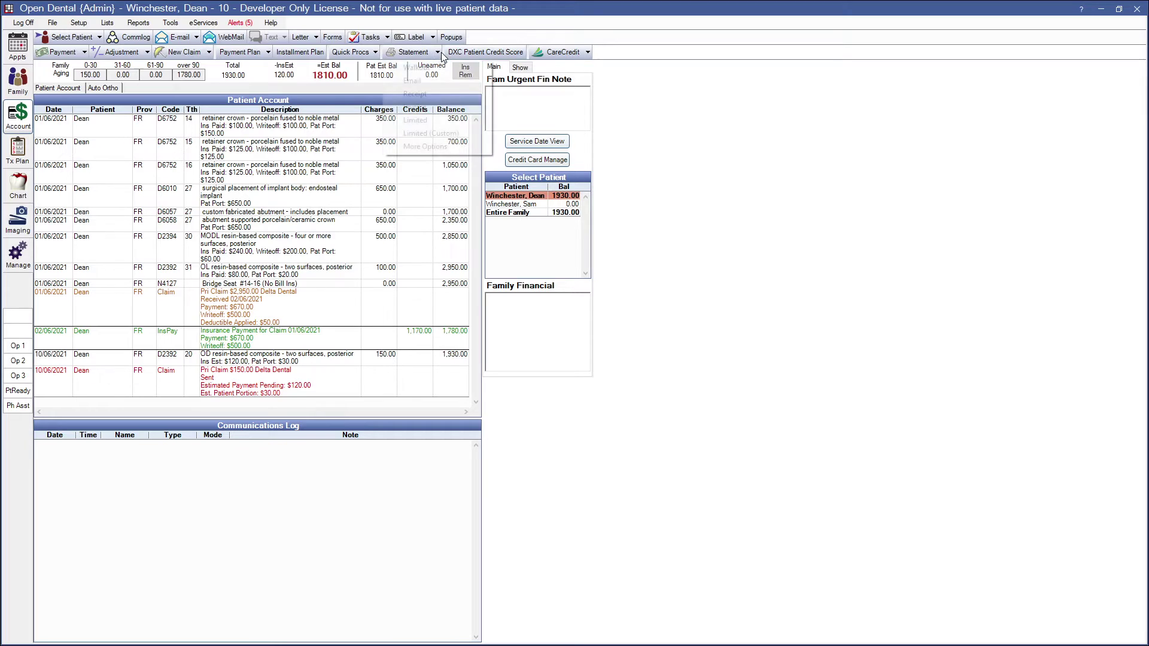
{"action": "left_click", "coordinate": [412, 132]}
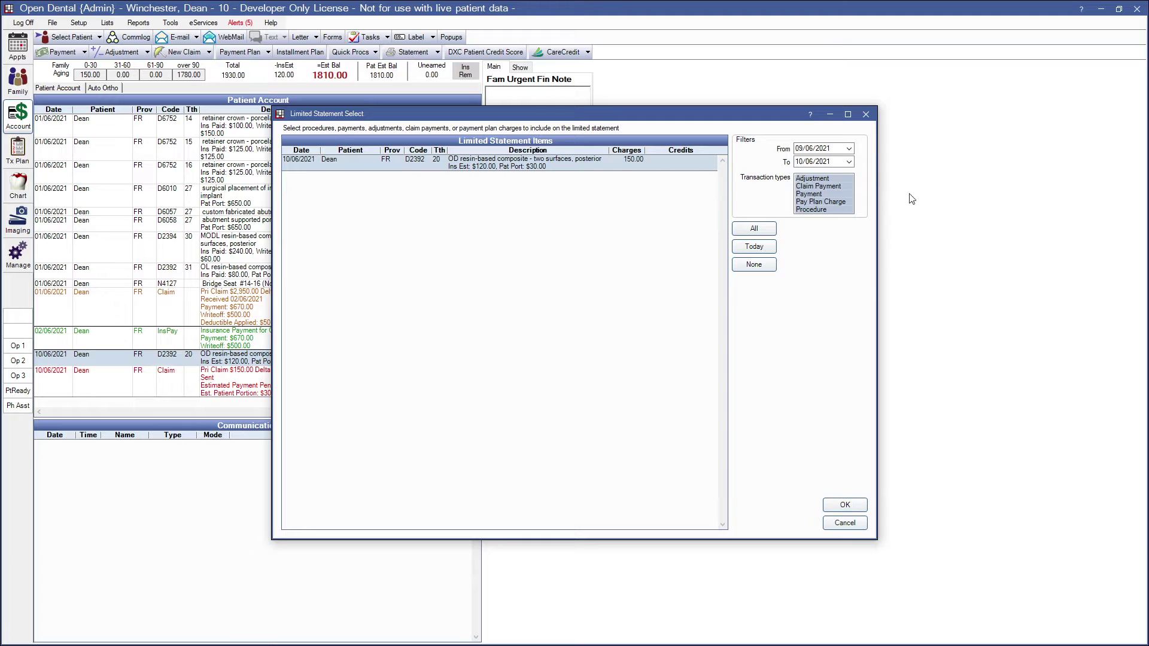
{"action": "left_click", "coordinate": [848, 149]}
{"action": "left_click", "coordinate": [740, 166]}
{"action": "left_click", "coordinate": [740, 167]}
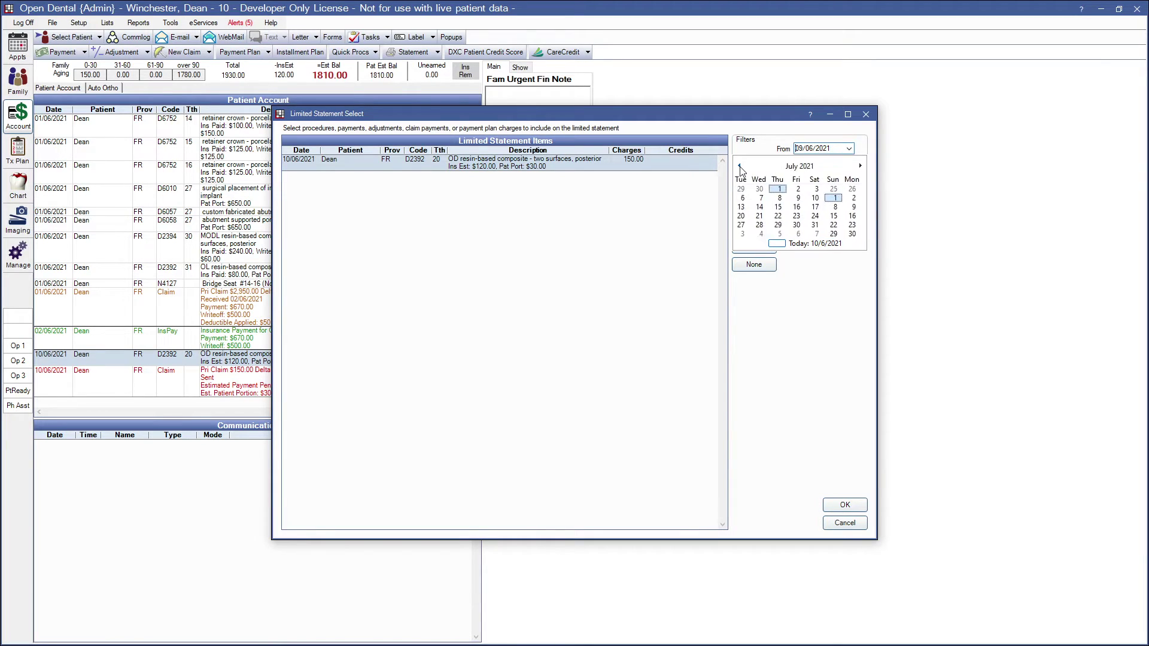
{"action": "left_click", "coordinate": [740, 167]}
{"action": "left_click", "coordinate": [740, 167]}
{"action": "left_click", "coordinate": [740, 167]}
{"action": "left_click", "coordinate": [740, 167]}
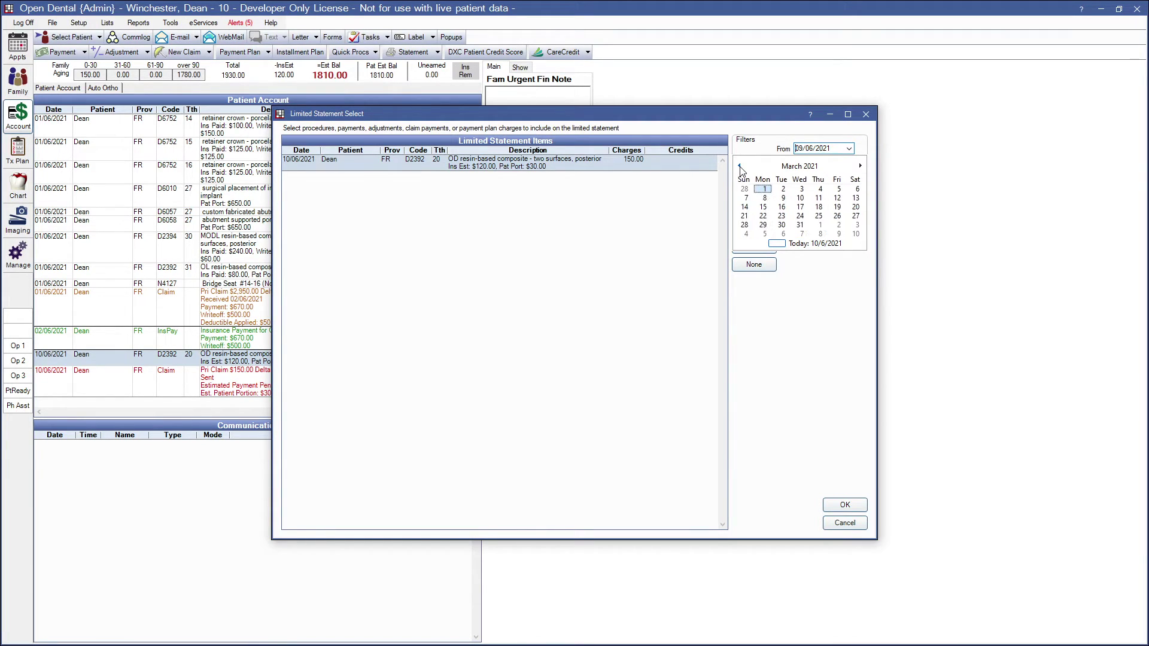
{"action": "left_click", "coordinate": [740, 167]}
{"action": "left_click", "coordinate": [740, 167]}
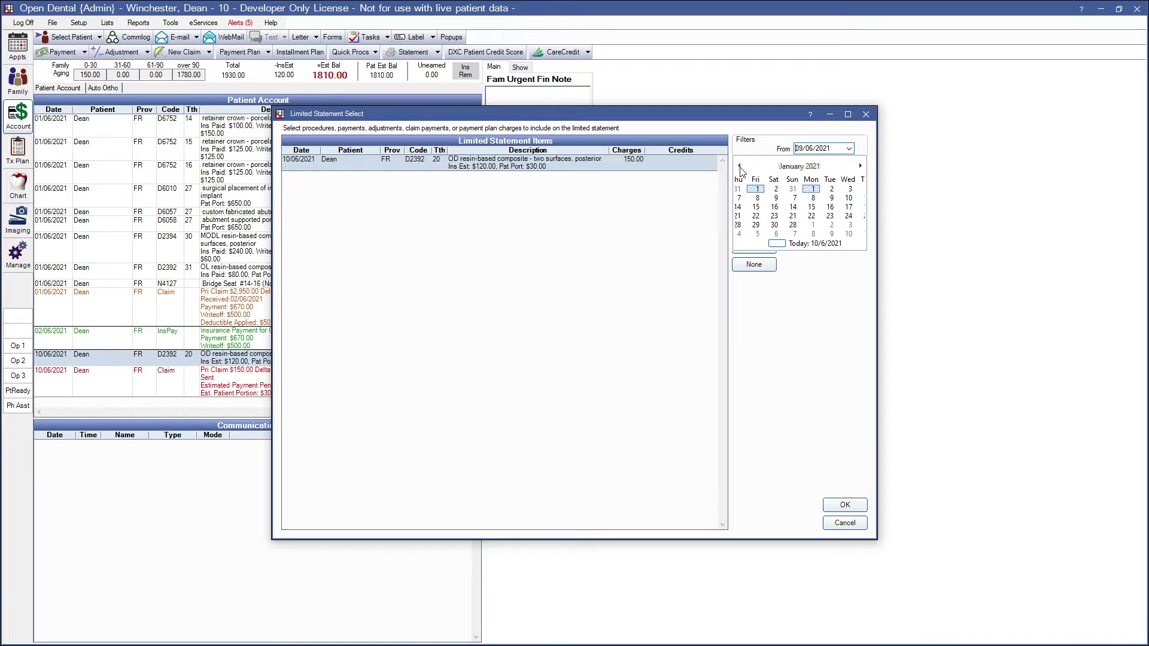
{"action": "left_click", "coordinate": [835, 188]}
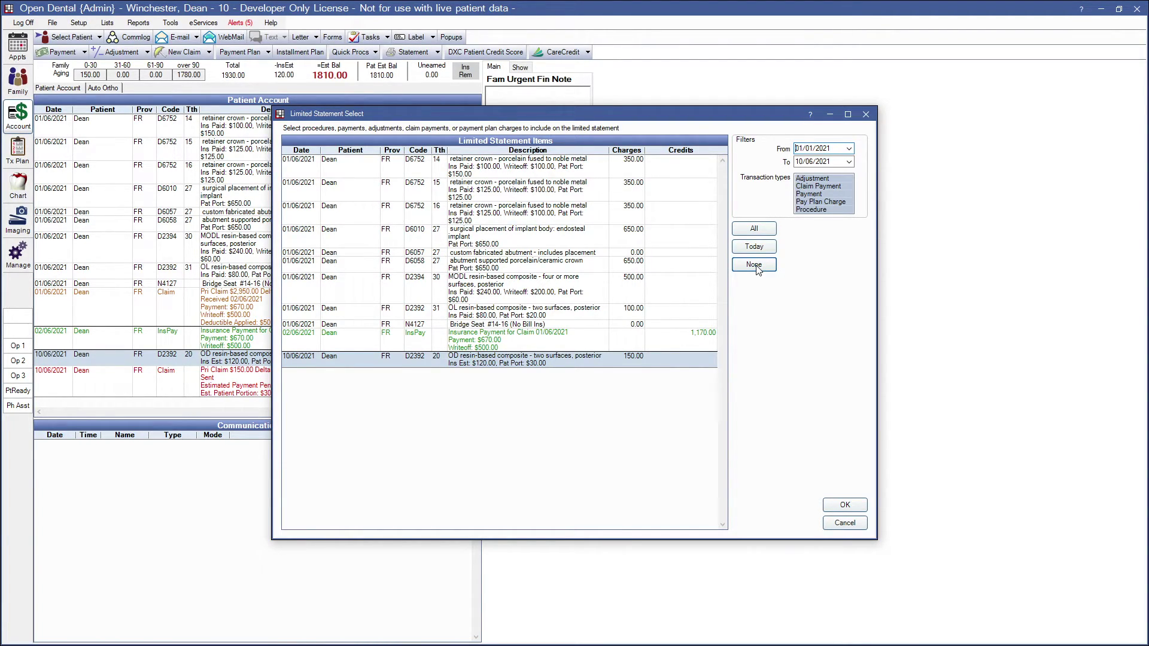
{"action": "left_click", "coordinate": [753, 229]}
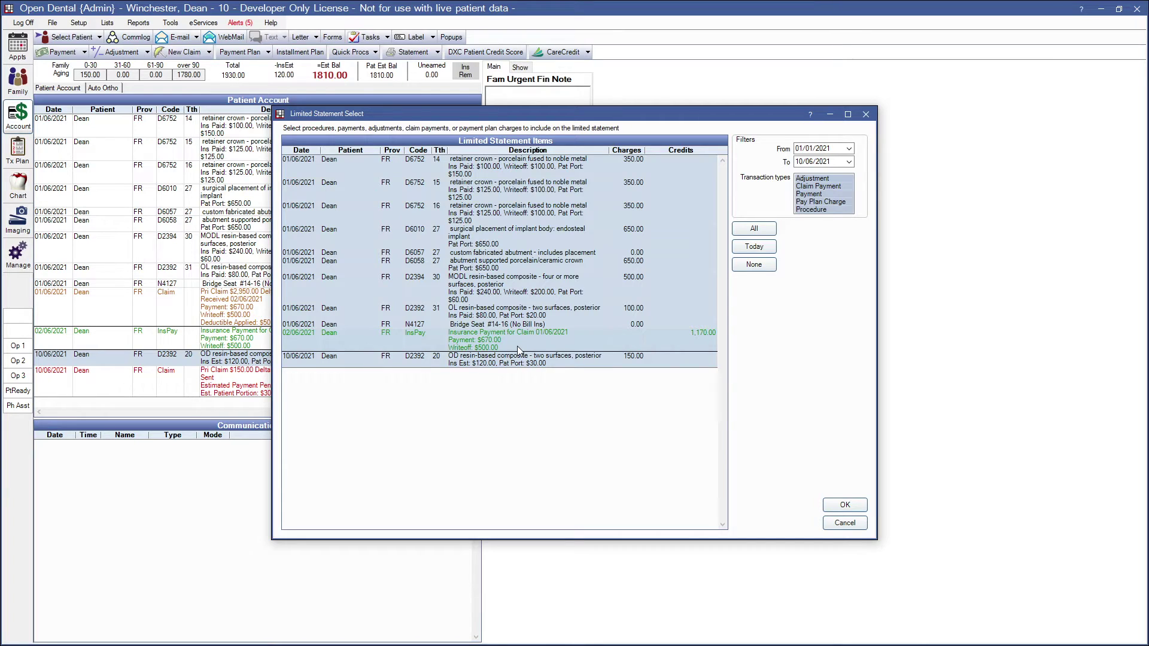
Step: Create the custom limited statement and review its $1,810.00 preview
{"action": "left_click", "coordinate": [845, 505]}
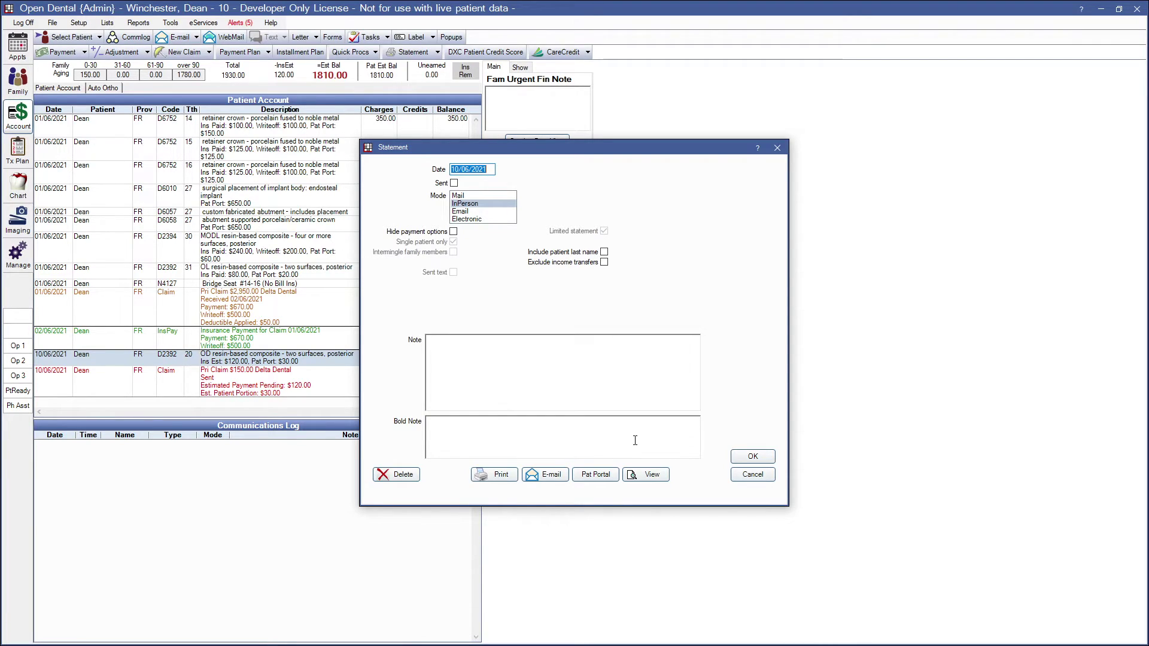
{"action": "left_click", "coordinate": [664, 475]}
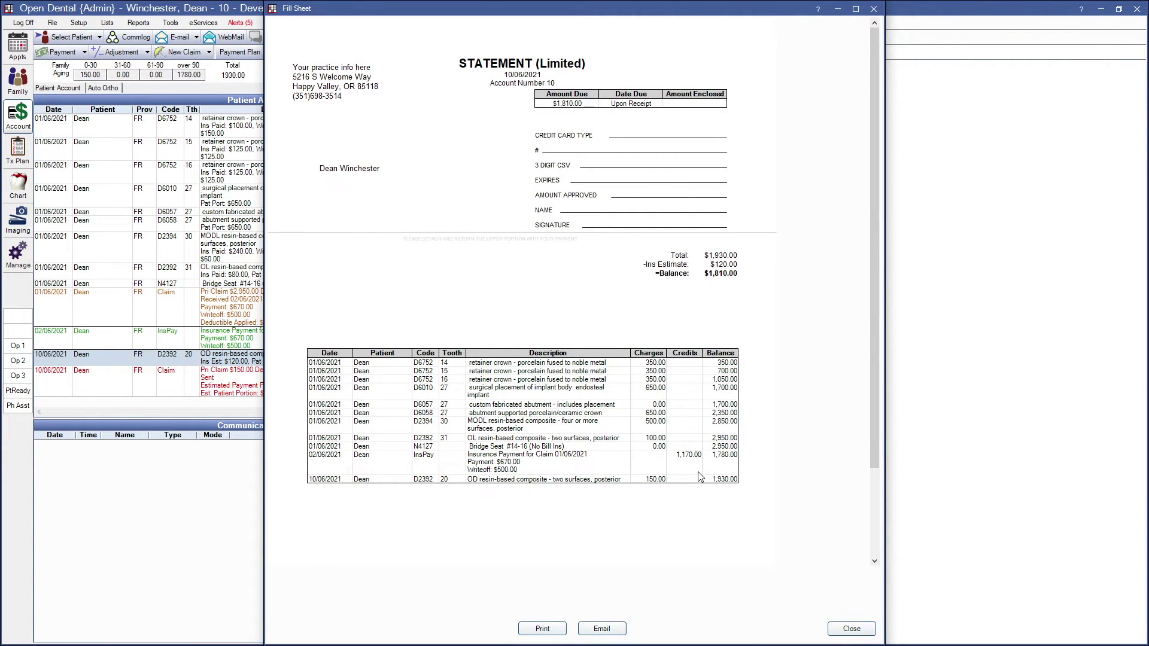
{"action": "scroll", "coordinate": [700, 476], "scroll_direction": "down", "scroll_amount": 2}
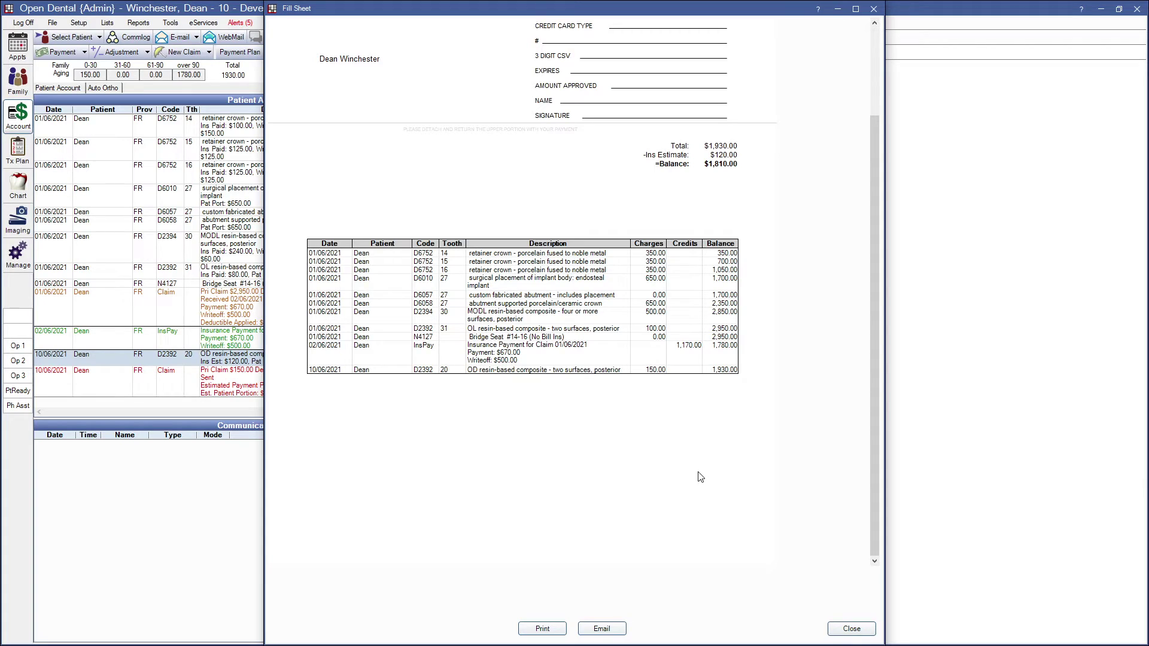
{"action": "scroll", "coordinate": [699, 474], "scroll_direction": "up", "scroll_amount": 1}
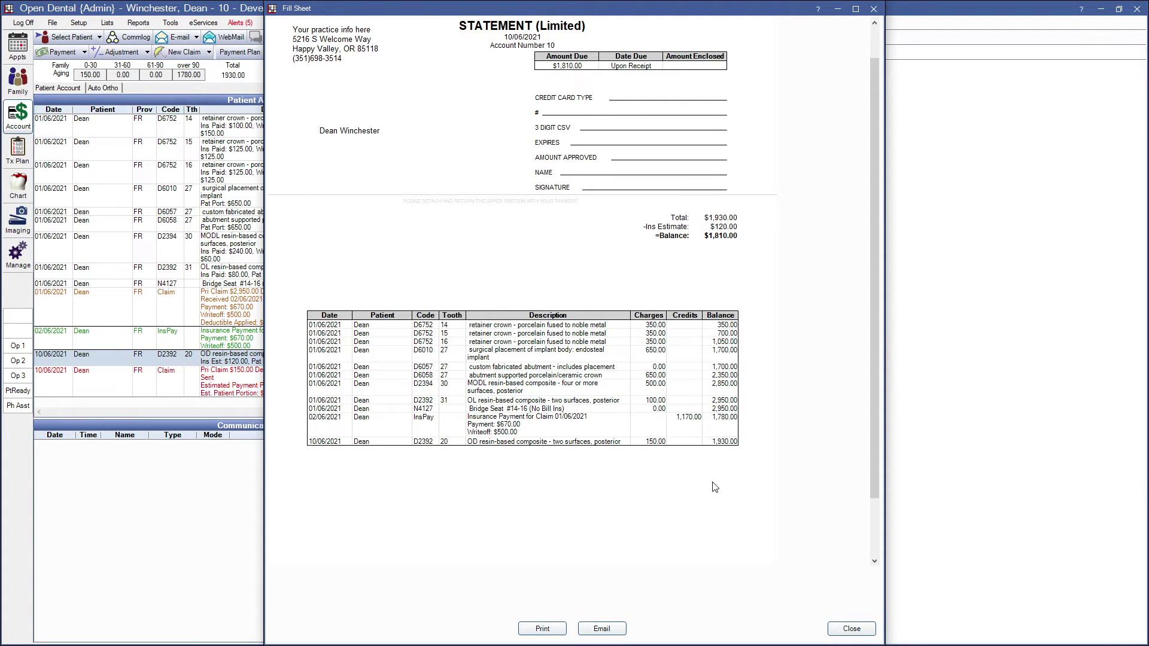
Step: Close the preview and delete the custom limited statement
{"action": "left_click", "coordinate": [851, 629]}
{"action": "left_click", "coordinate": [400, 475]}
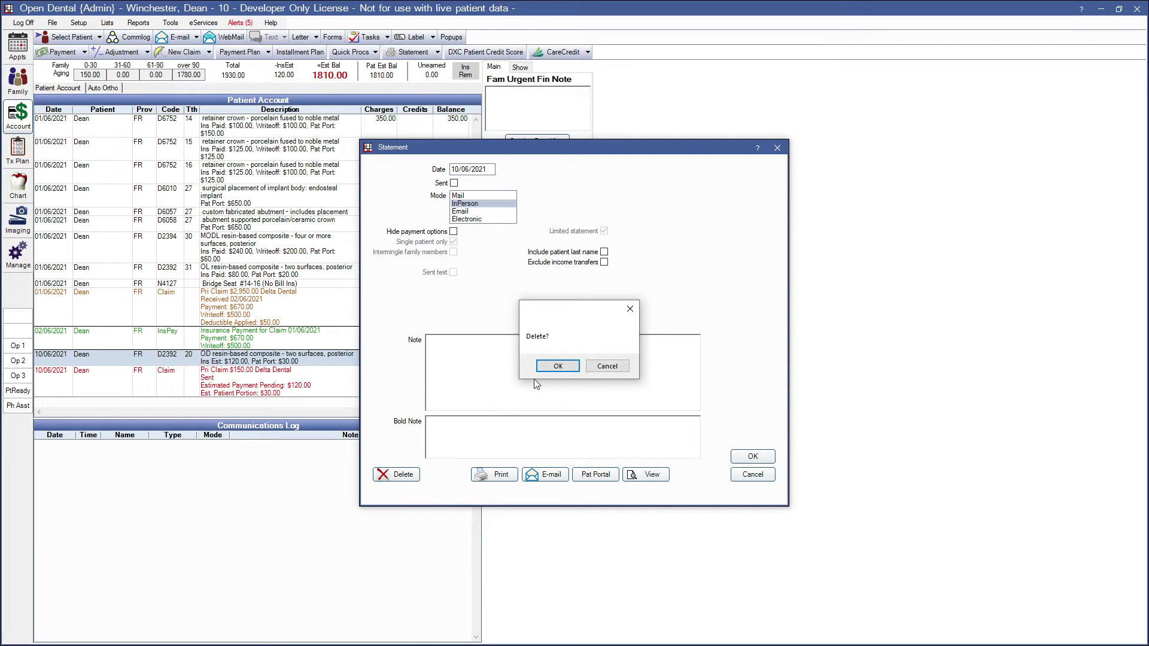
{"action": "left_click", "coordinate": [544, 366]}
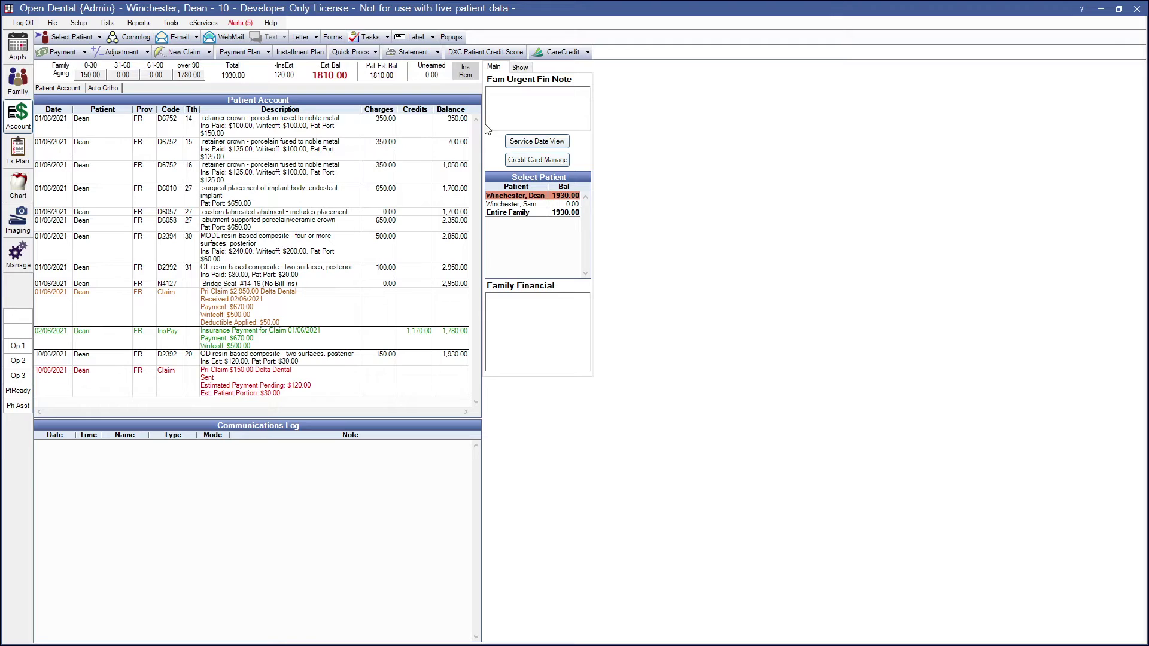
Step: Start a More Options statement for the last 90 days with note and bold note 'Test'
{"action": "left_click", "coordinate": [438, 53]}
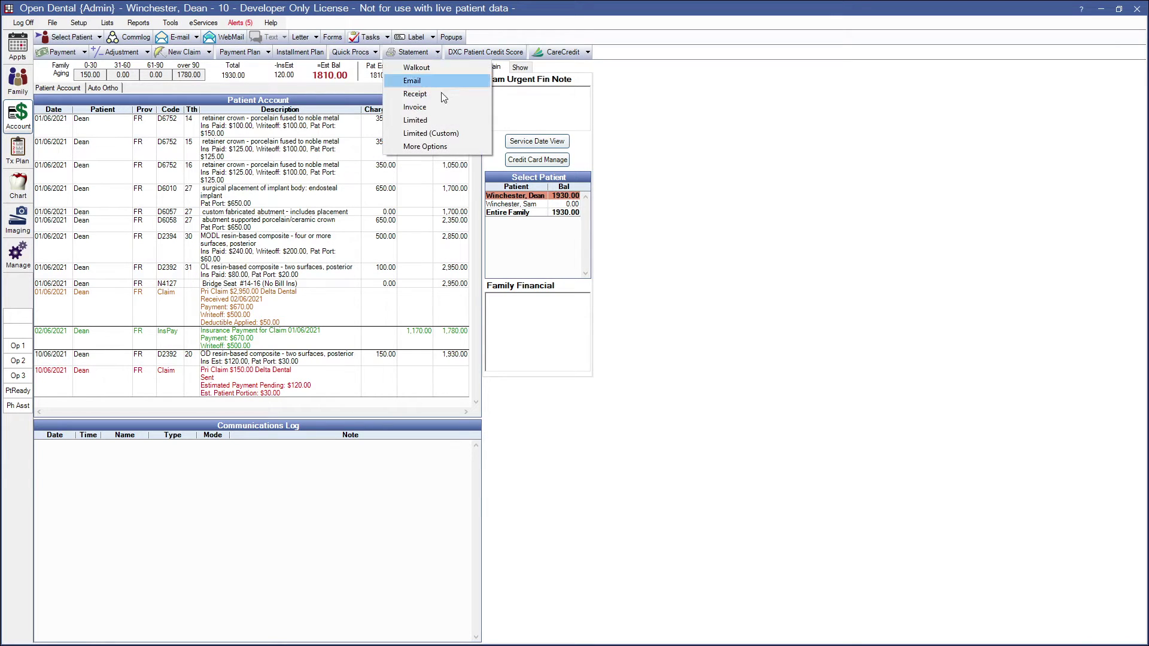
{"action": "left_click", "coordinate": [442, 148]}
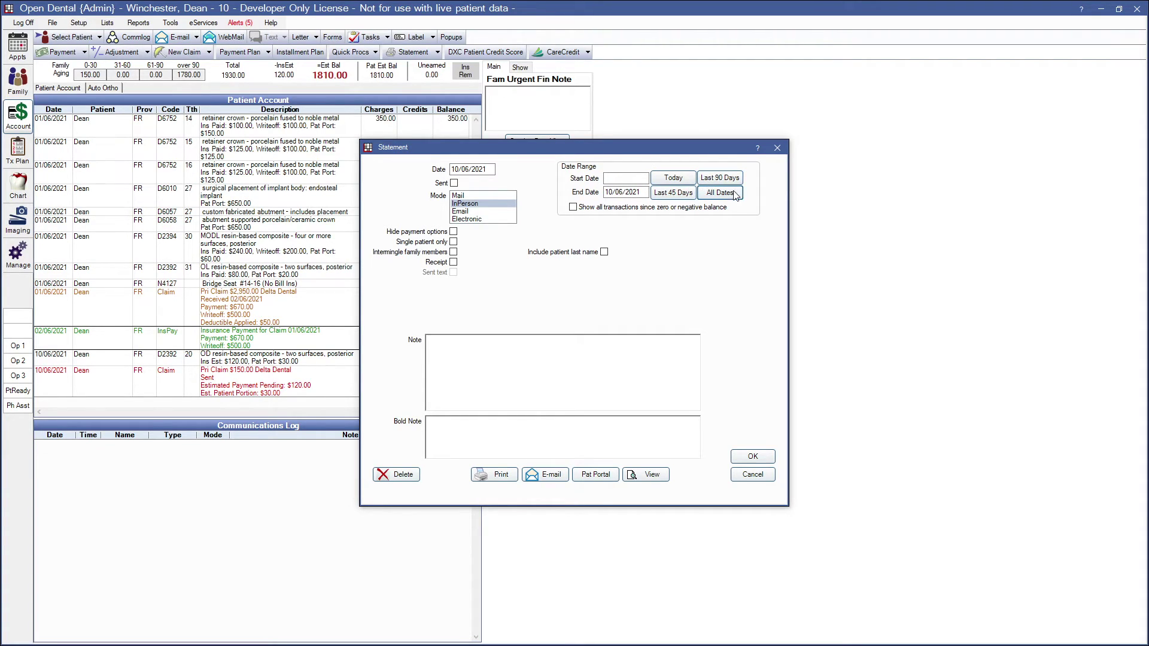
{"action": "left_click", "coordinate": [719, 179]}
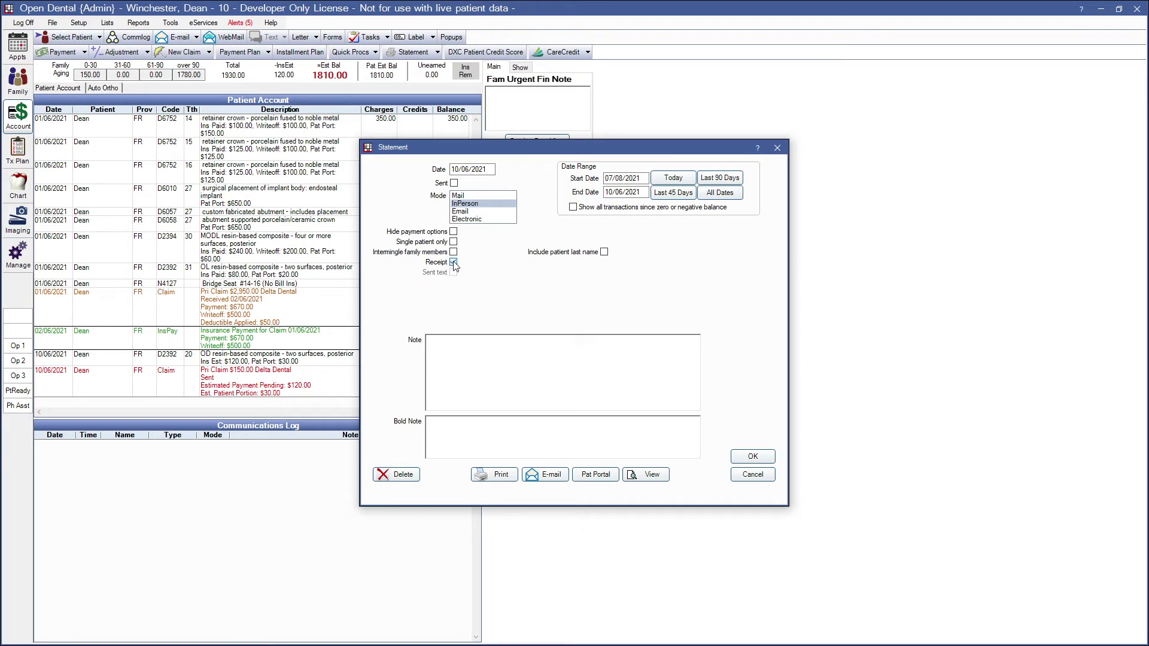
{"action": "left_click", "coordinate": [487, 349]}
{"action": "type", "text": "T"}
{"action": "left_click", "coordinate": [485, 441]}
{"action": "type", "text": "Test"}
Step: Preview the 'Test' note statement, then delete it
{"action": "left_click", "coordinate": [646, 473]}
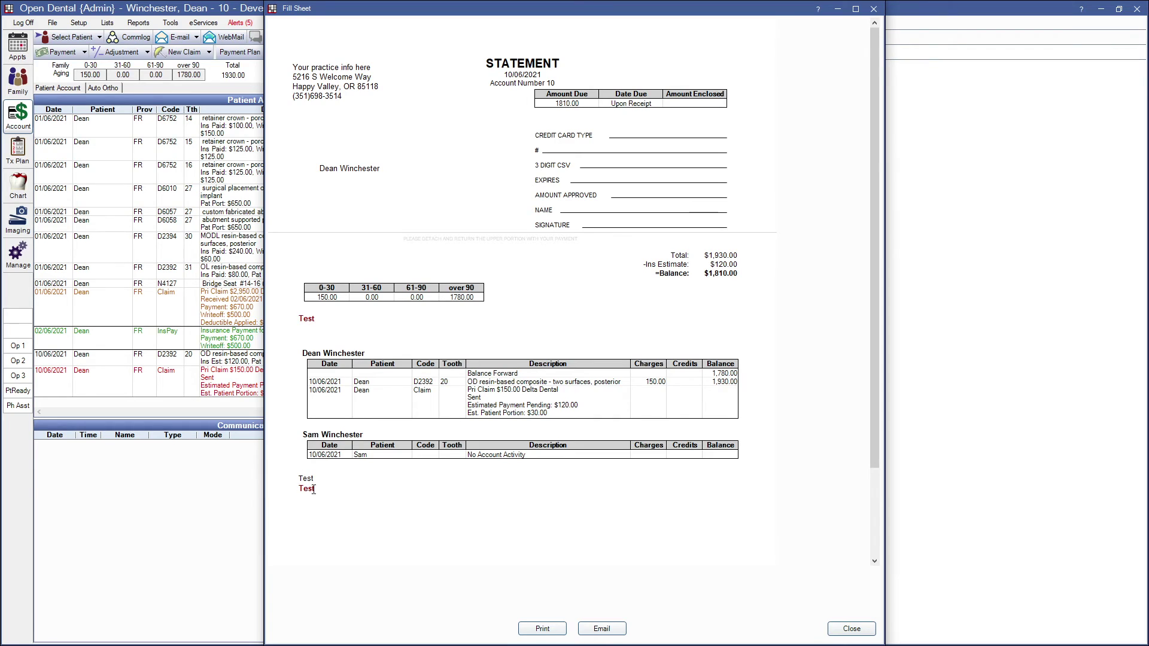
{"action": "left_click", "coordinate": [850, 628]}
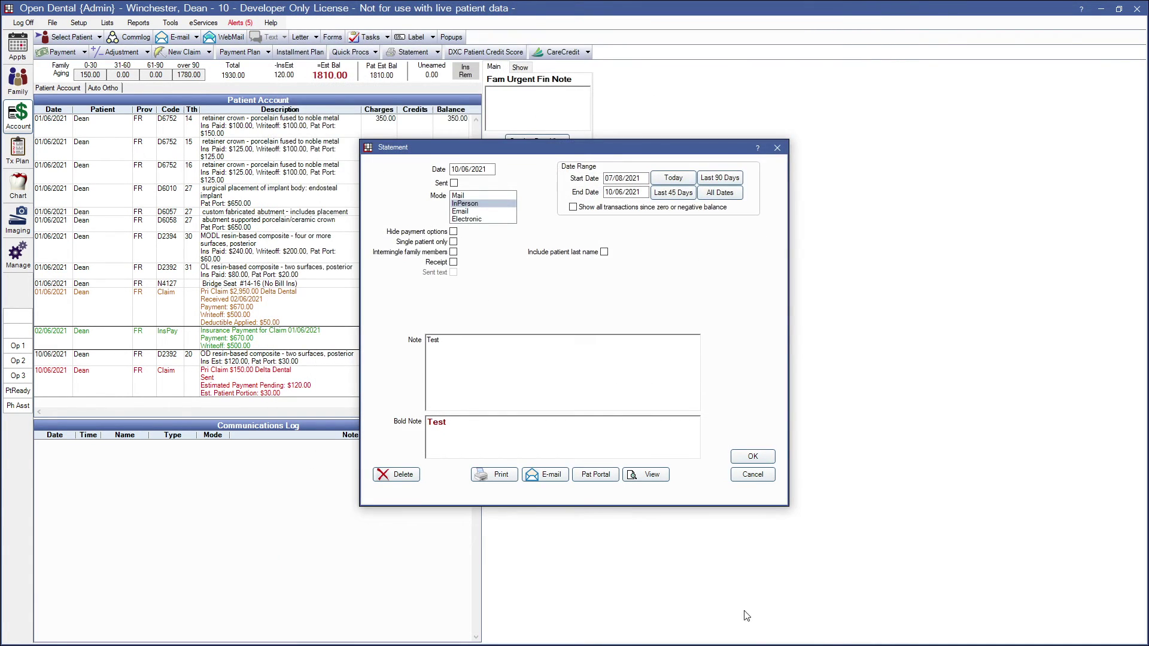
{"action": "left_click", "coordinate": [398, 475]}
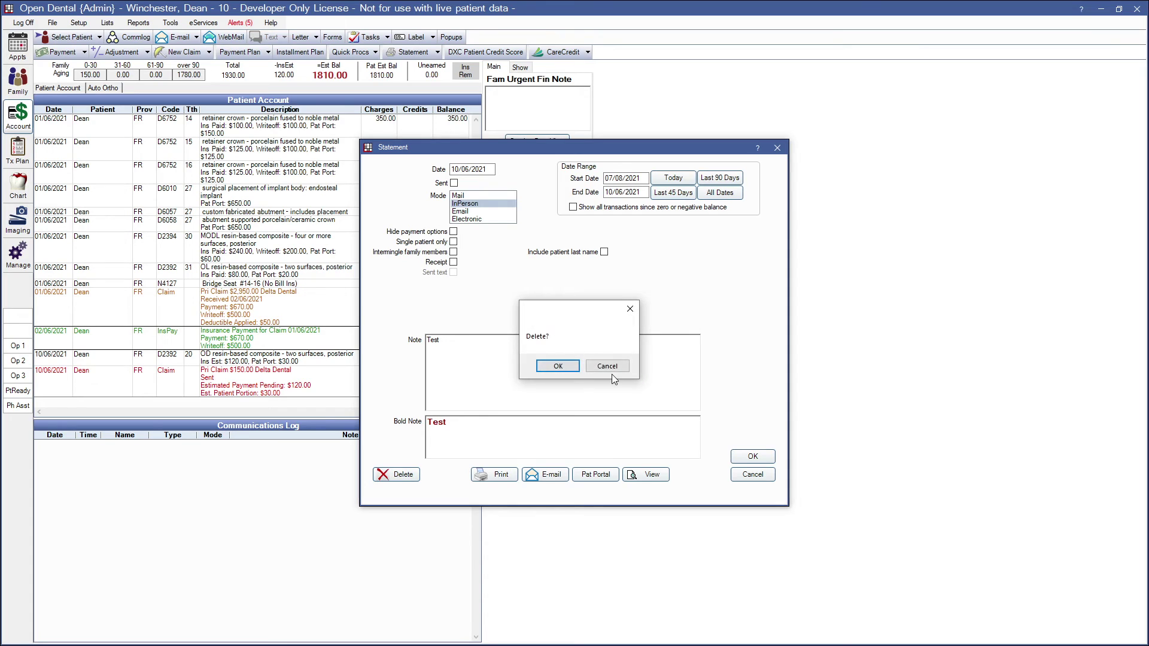
{"action": "left_click", "coordinate": [569, 364]}
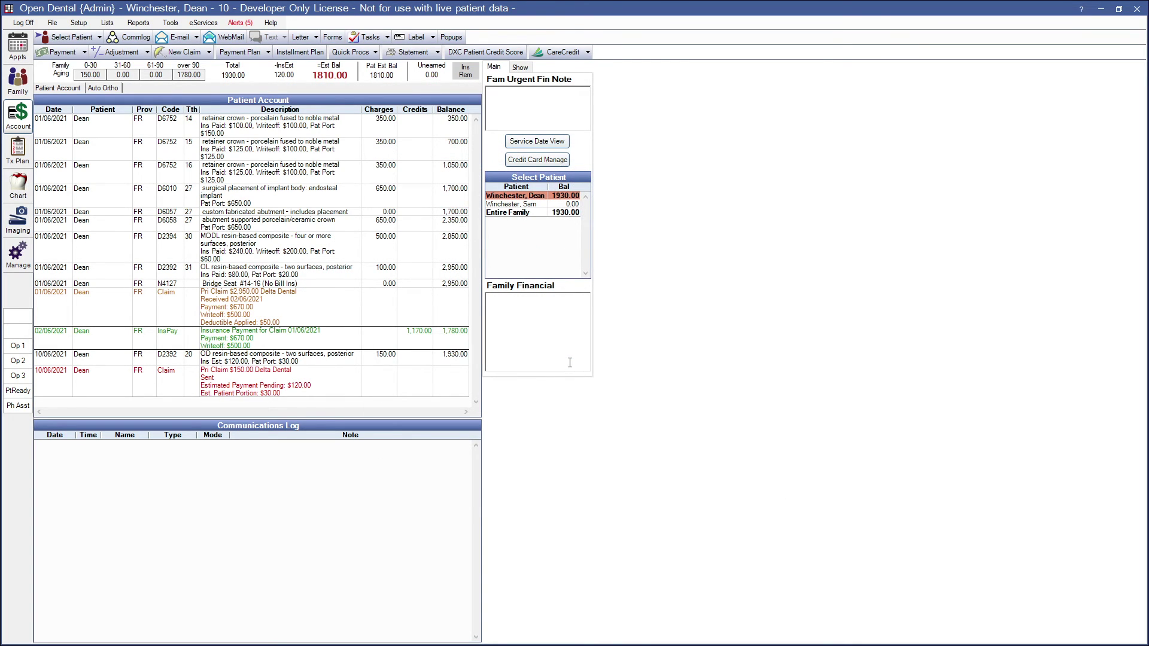